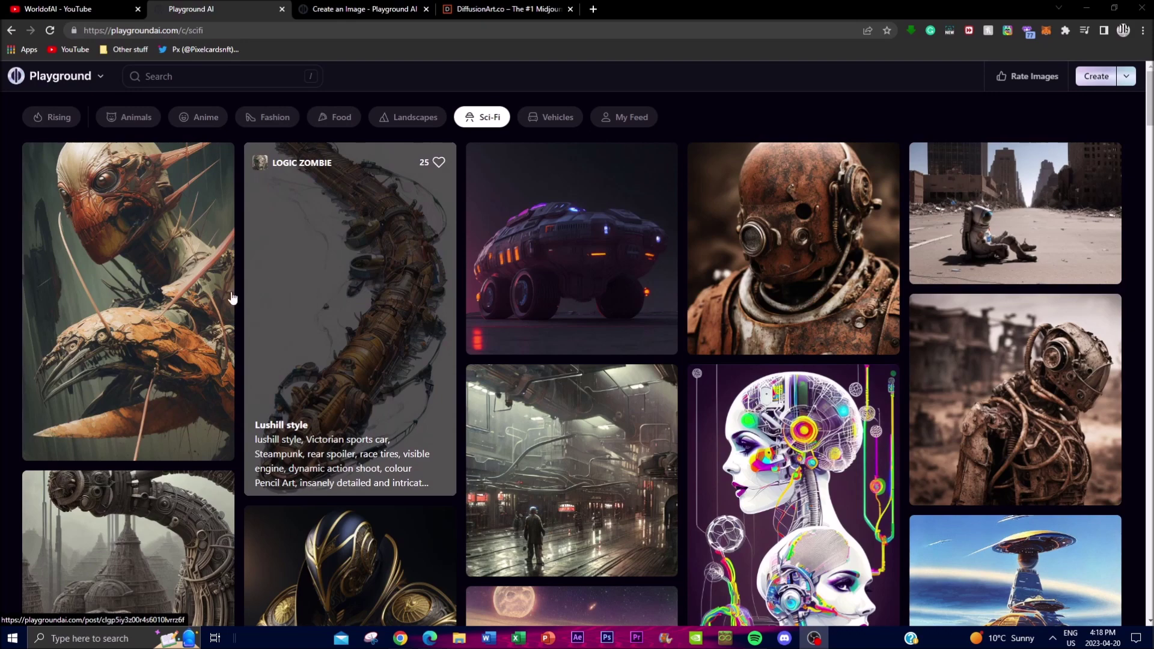
# Switch from the Playground AI gallery to the WorldofAI YouTube channel tab.
pyautogui.click(81, 9)
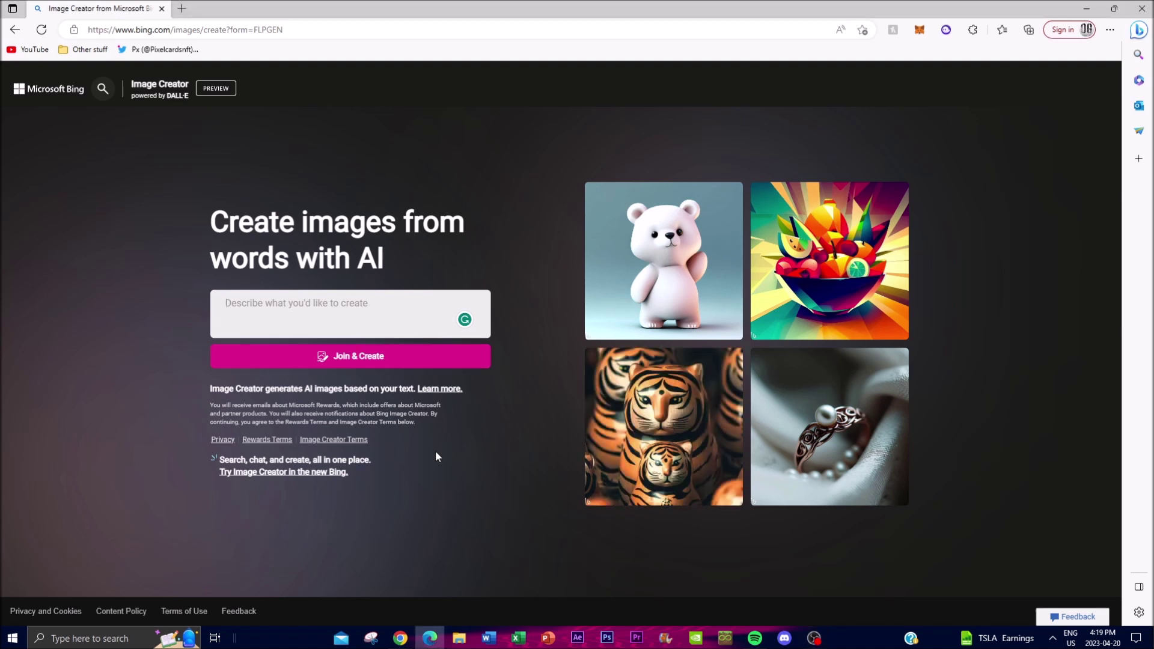
# Enter the prompt 'create me an image of warrior cat' in Image Creator and start generating.
pyautogui.write('create me an im')
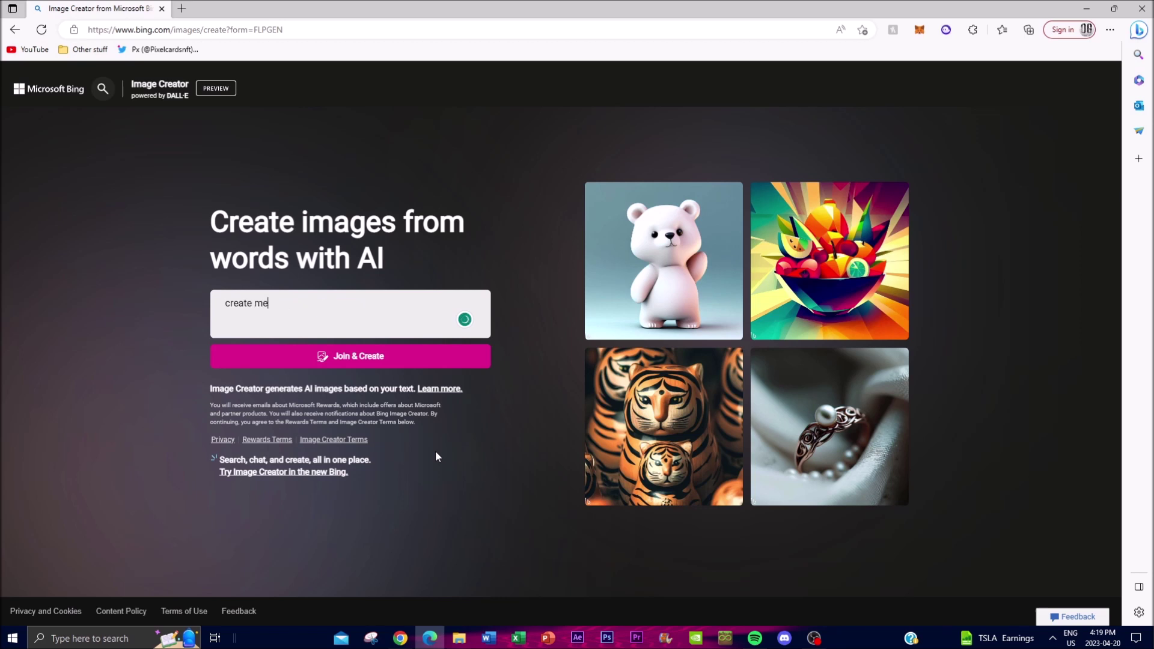
pyautogui.write('age of warrior cat')
pyautogui.click(430, 358)
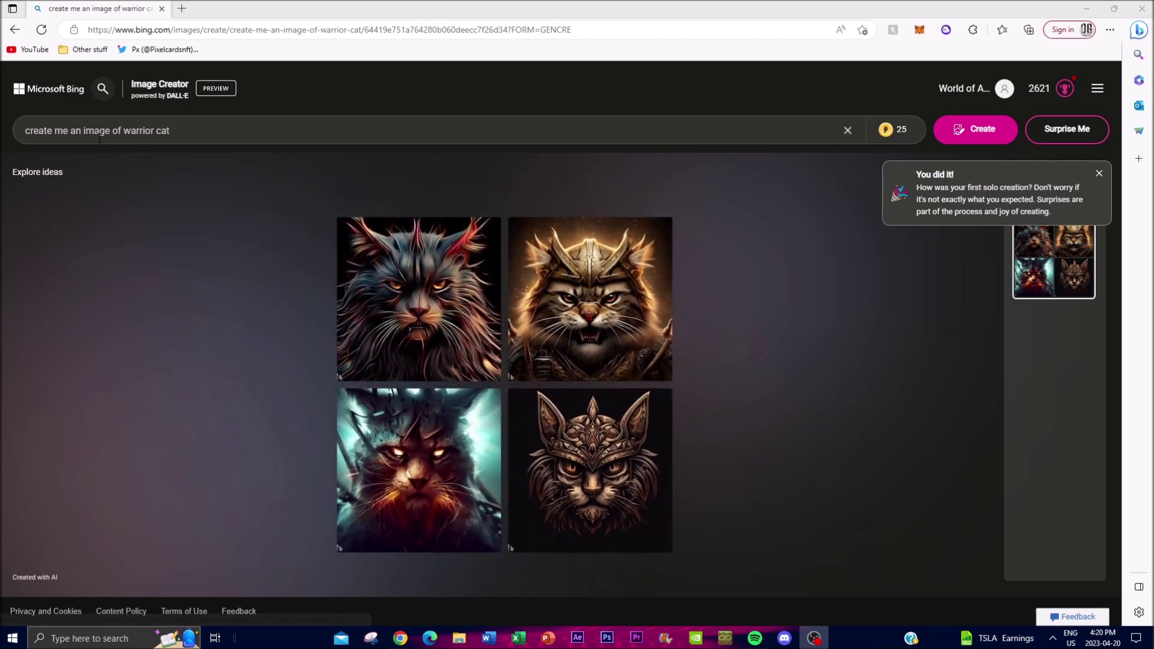
# Dismiss the congratulations popup, then enlarge and close the bottom-left warrior cat image.
pyautogui.click(1097, 174)
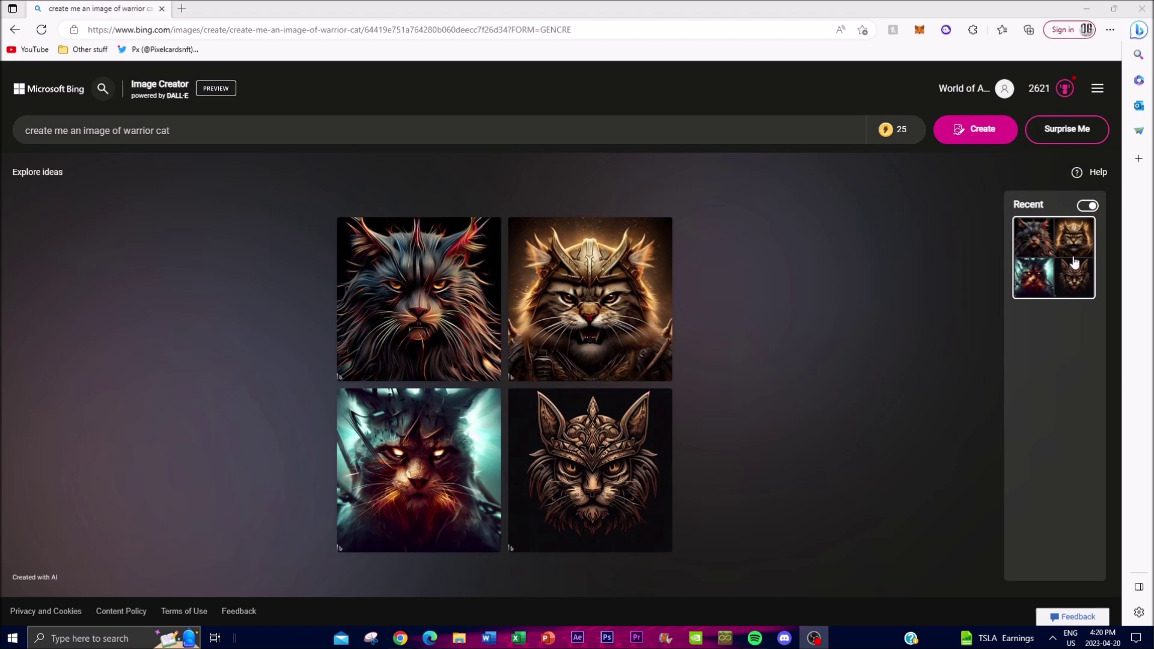
pyautogui.click(403, 487)
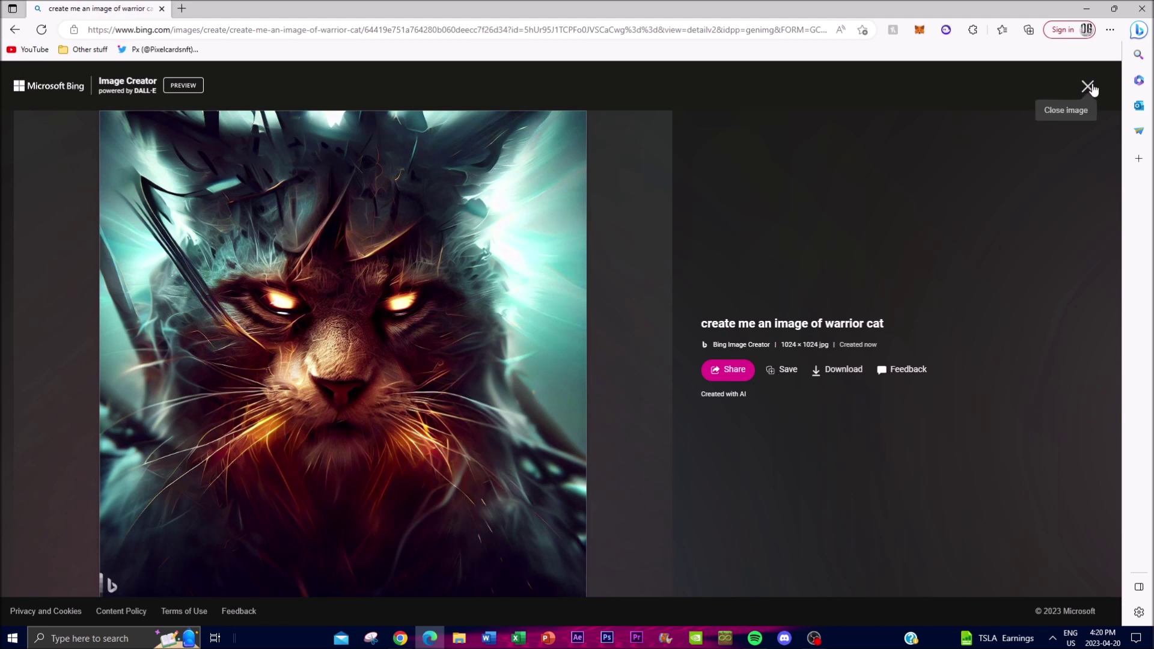
pyautogui.click(1088, 87)
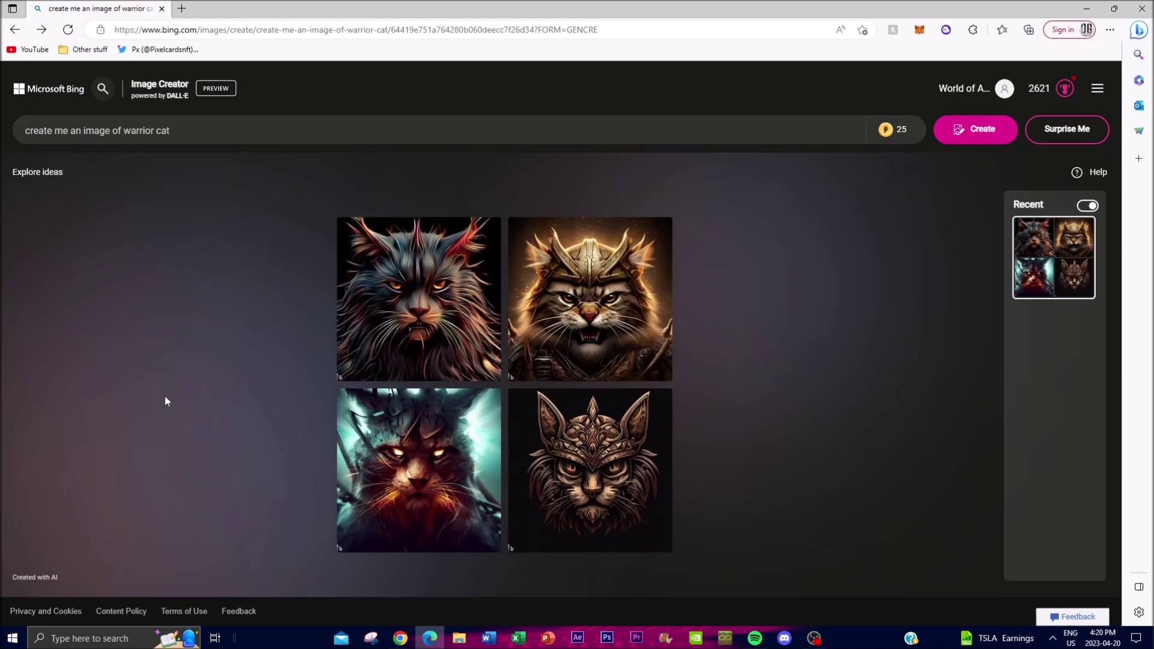
pyautogui.click(1093, 94)
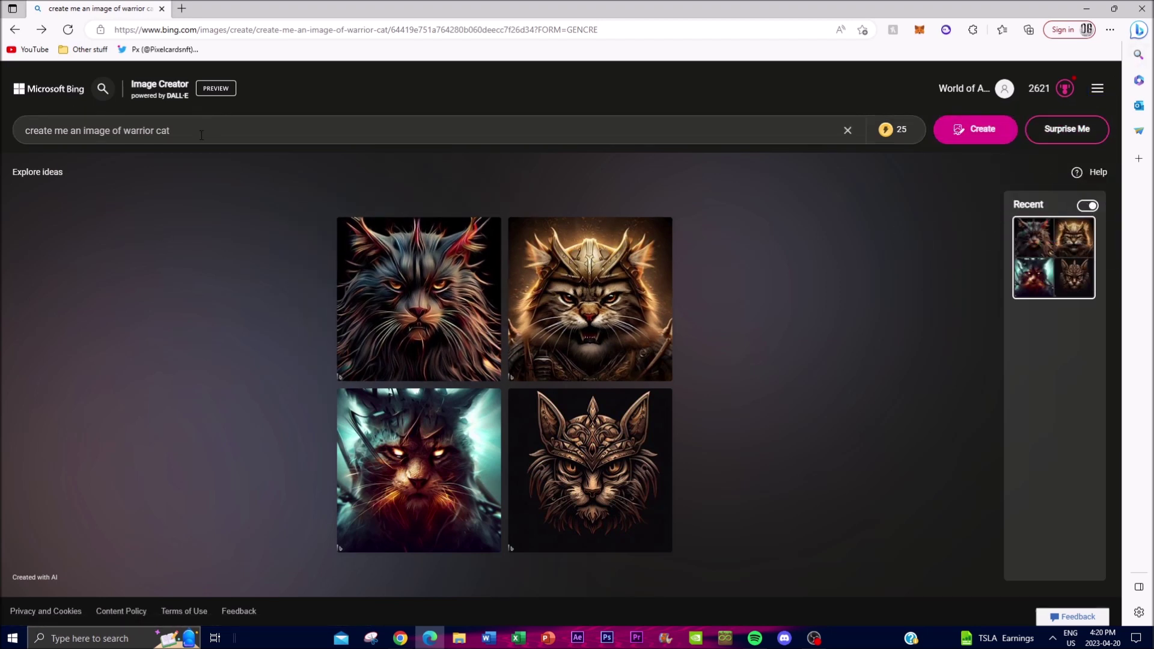
# Bring Image Creator's Frequently asked questions section into view.
pyautogui.moveTo(899, 132)
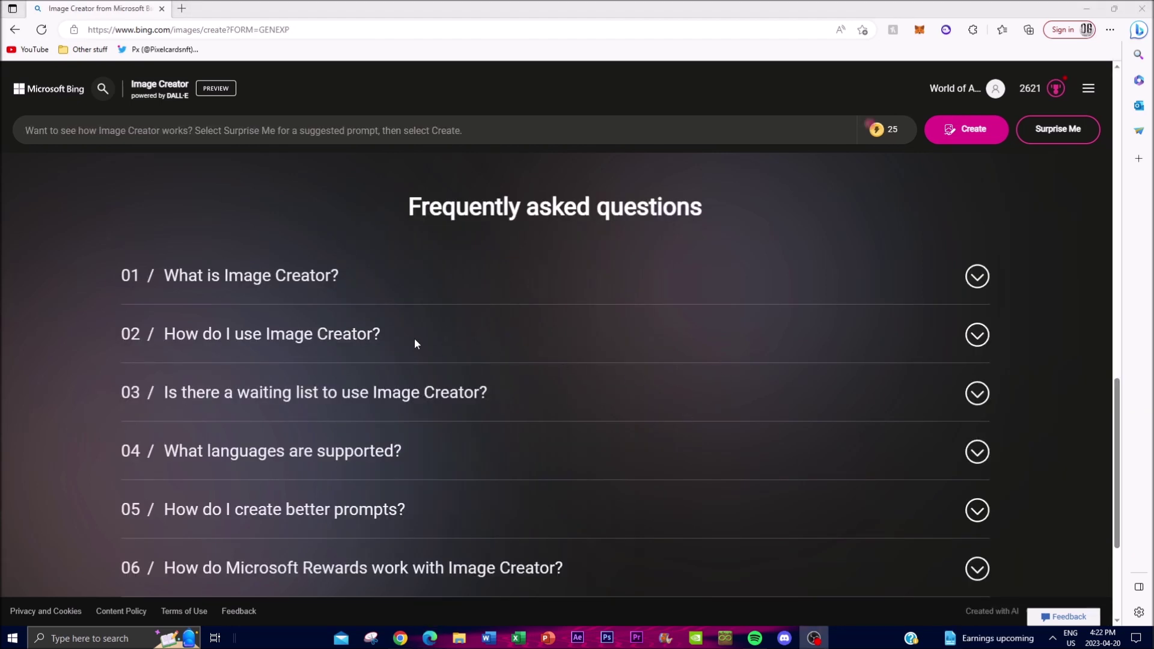
# Expand the FAQ answers on what Image Creator is, the waiting list and better prompts.
pyautogui.click(297, 285)
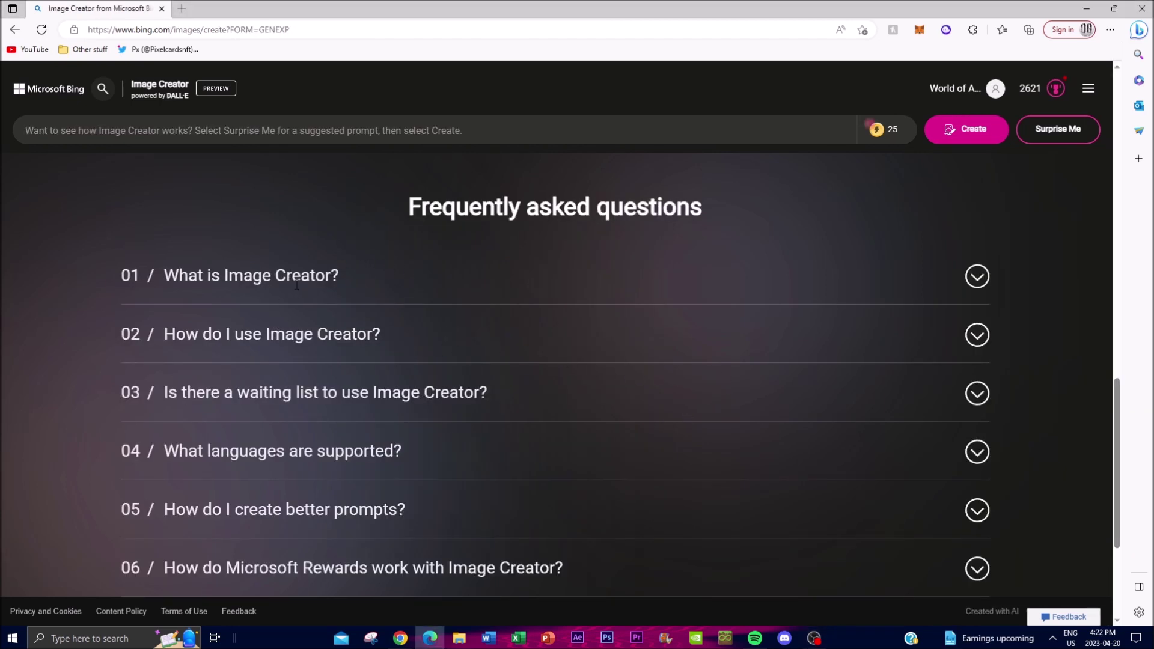
pyautogui.moveTo(296, 285); pyautogui.dragTo(284, 308)
pyautogui.click(286, 289)
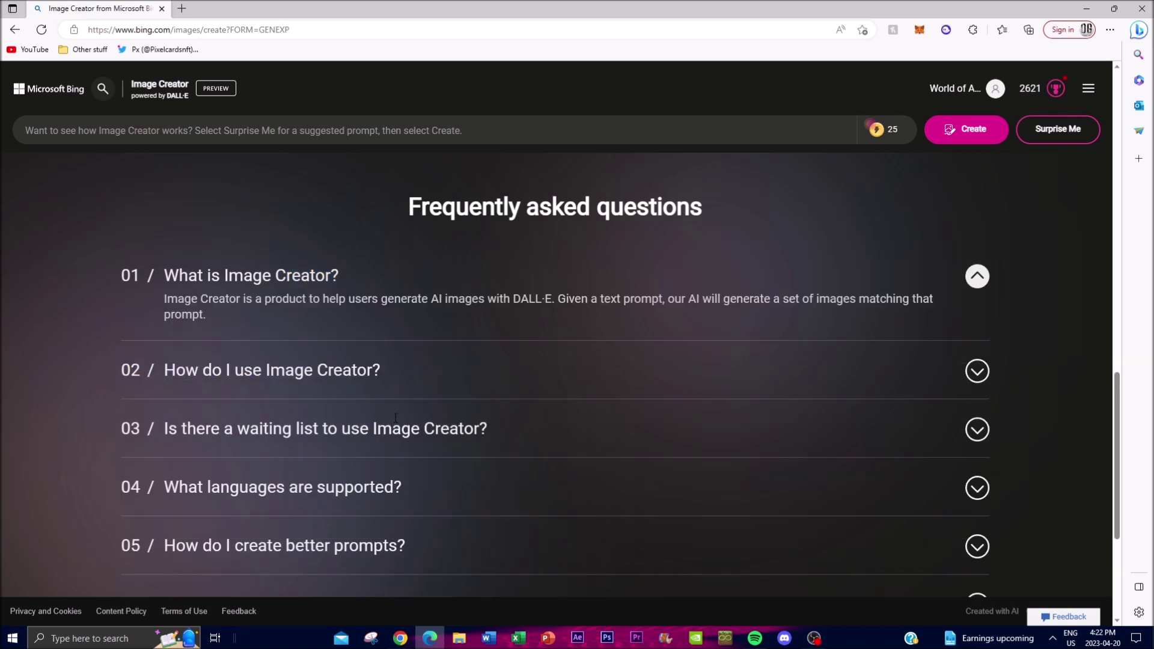
pyautogui.click(400, 400)
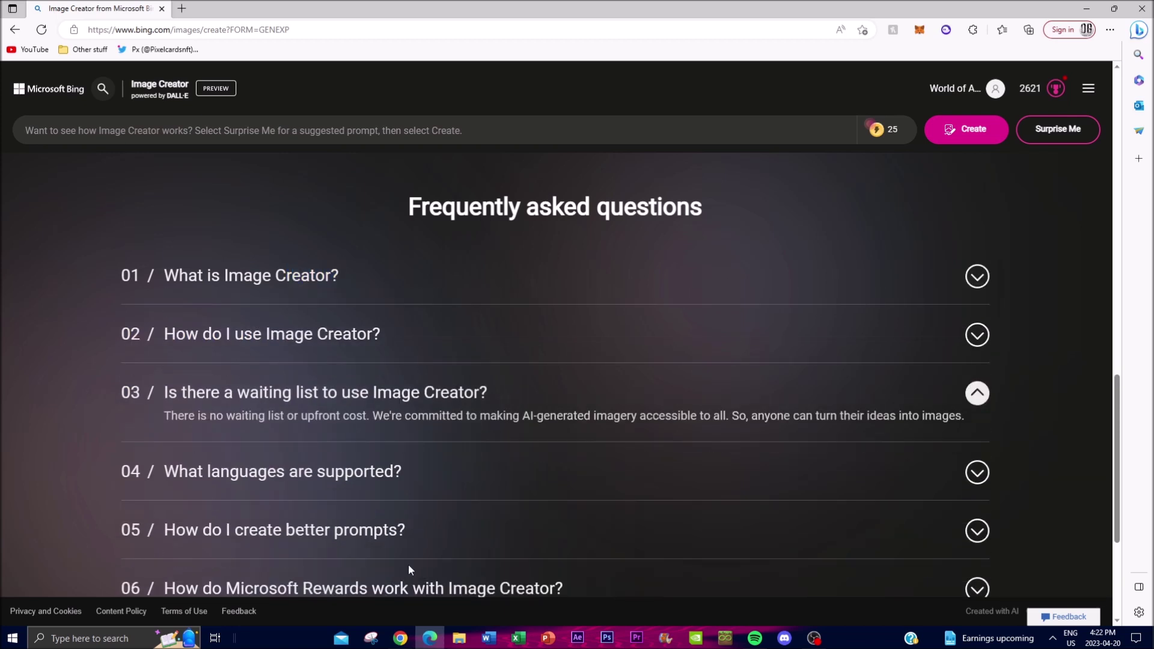
pyautogui.scroll(-3, 409, 564)
pyautogui.click(331, 359)
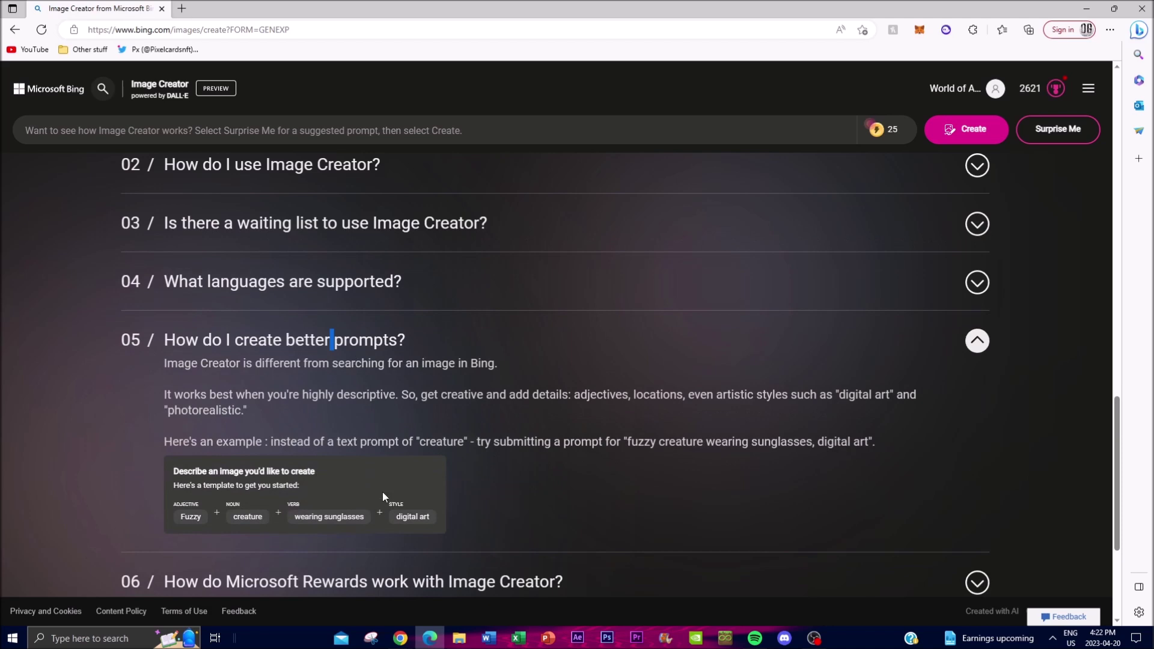
# Scroll through the Explore Ideas grid below the FAQ.
pyautogui.scroll(-4, 382, 492)
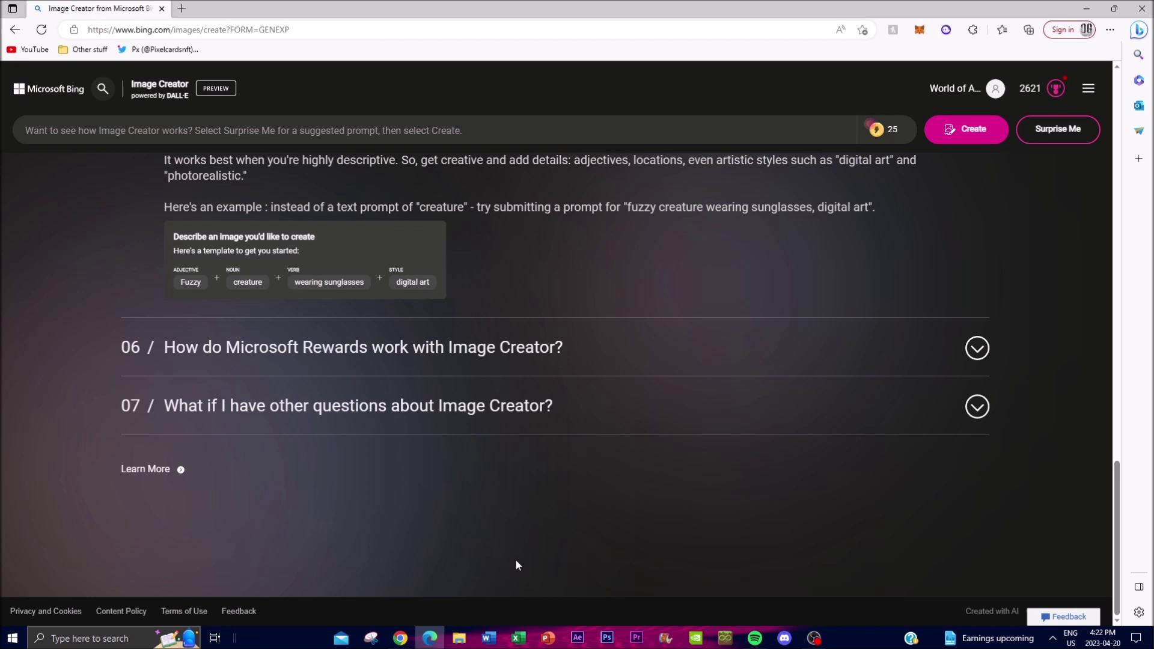
pyautogui.scroll(2, 511, 541)
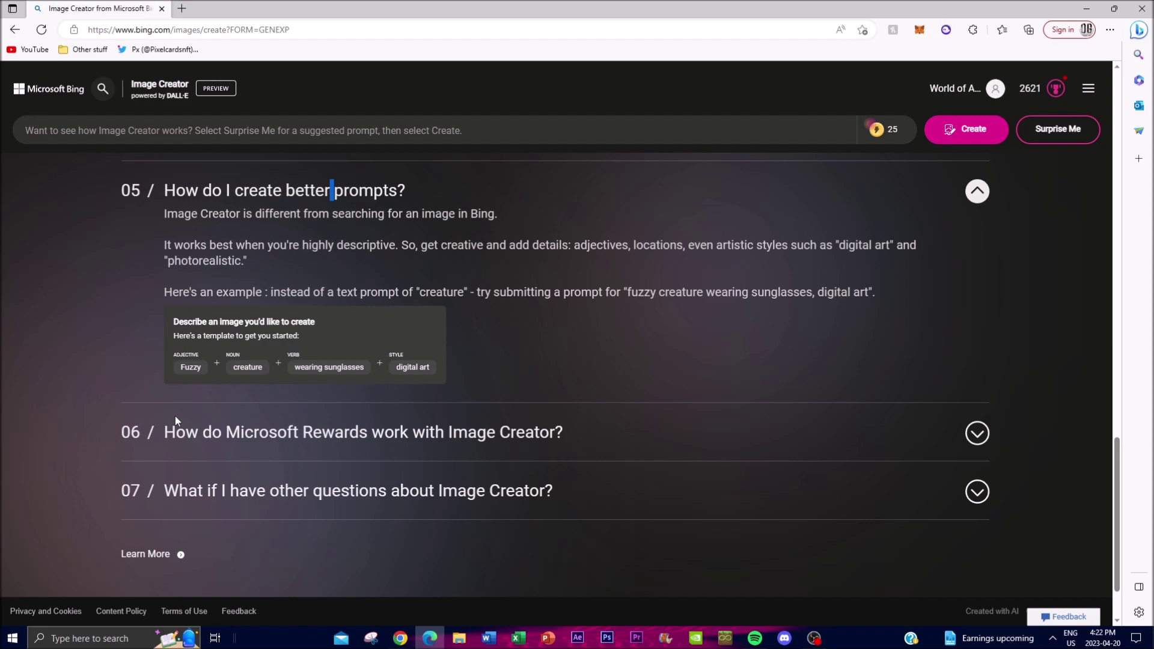
pyautogui.scroll(20, 237, 370)
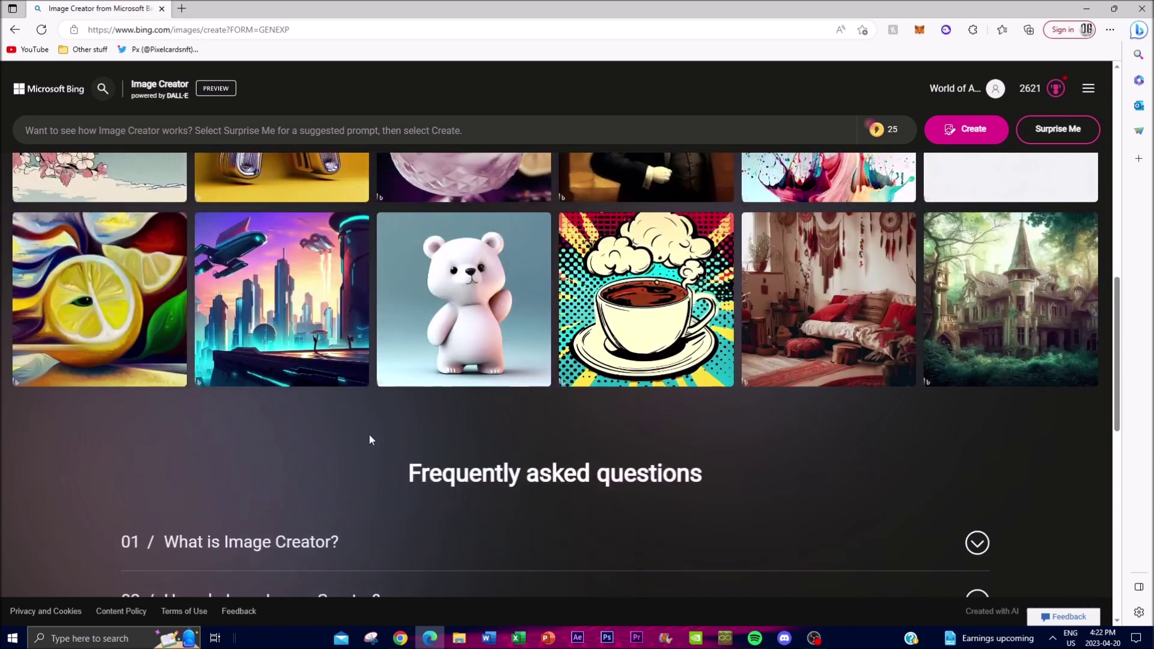
pyautogui.scroll(-4, 229, 384)
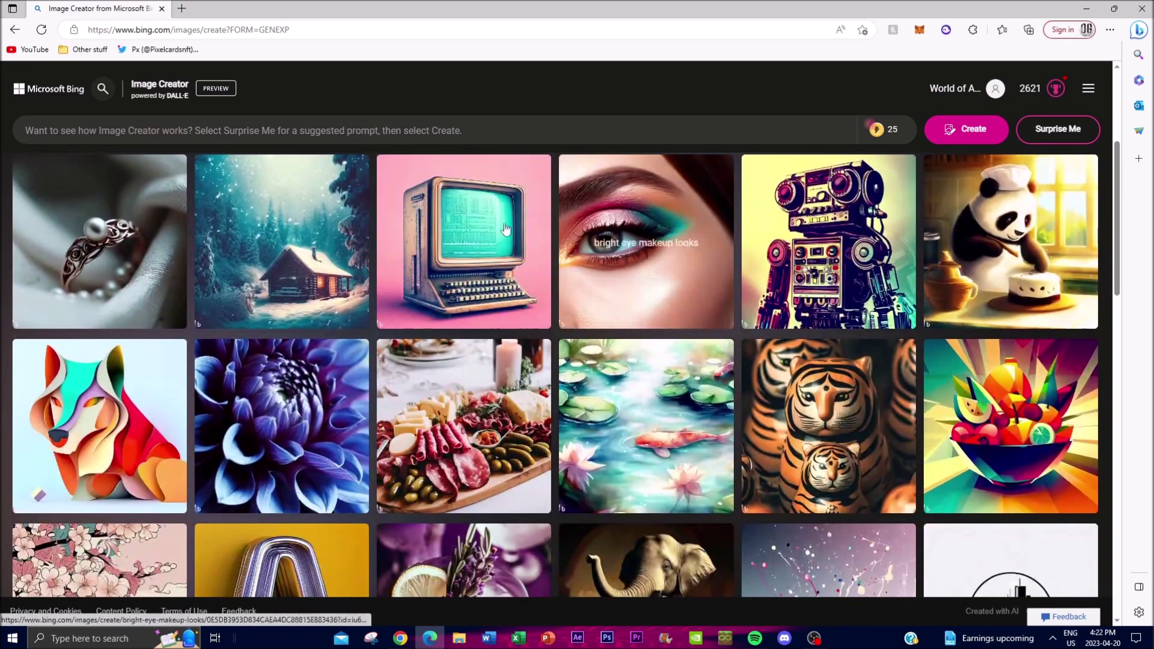
pyautogui.scroll(4, 351, 264)
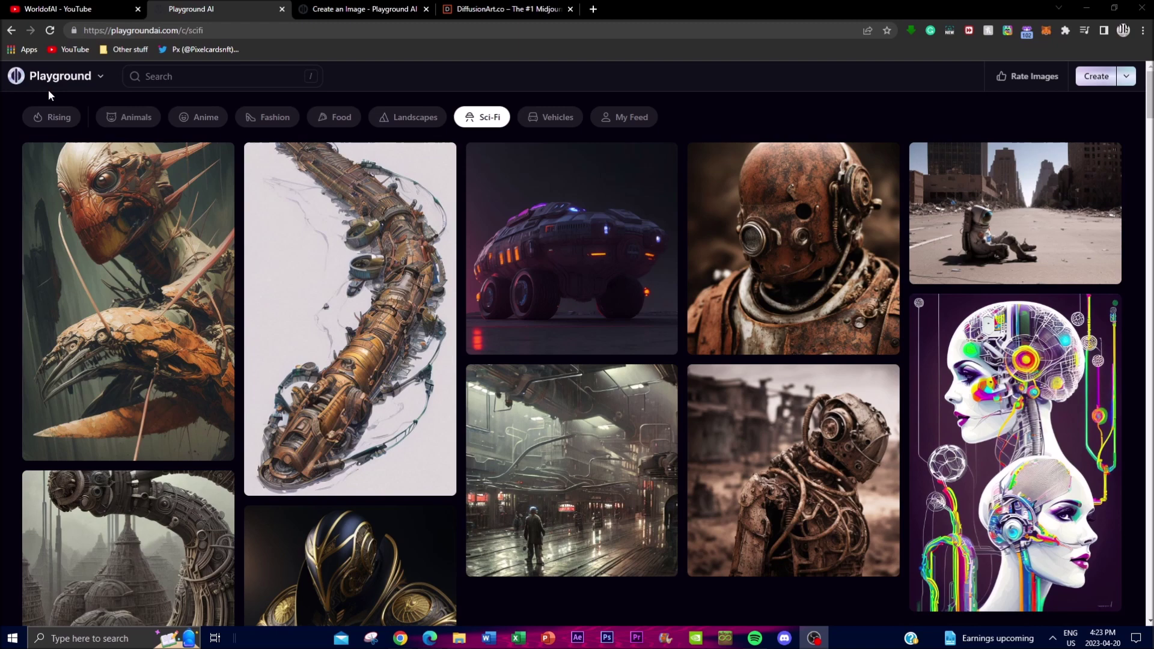
# Switch to the Playground AI 'Create an Image' page with Stable Diffusion 1.5 and Oil Painting.
pyautogui.moveTo(330, 309)
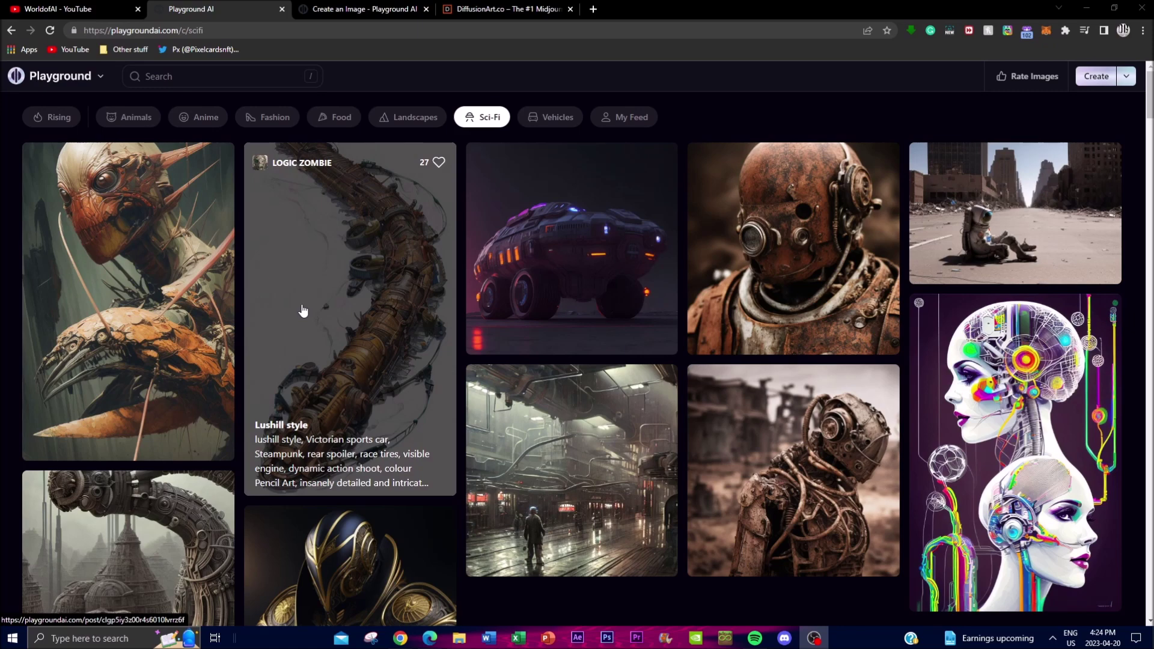
pyautogui.moveTo(739, 238)
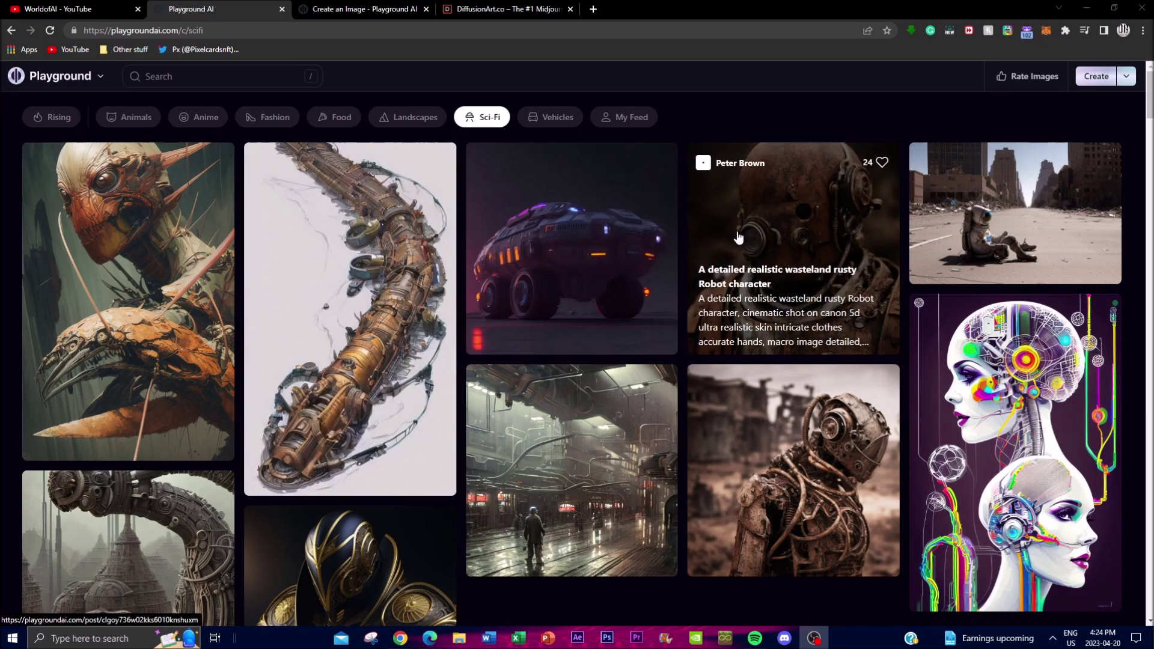
pyautogui.moveTo(545, 479)
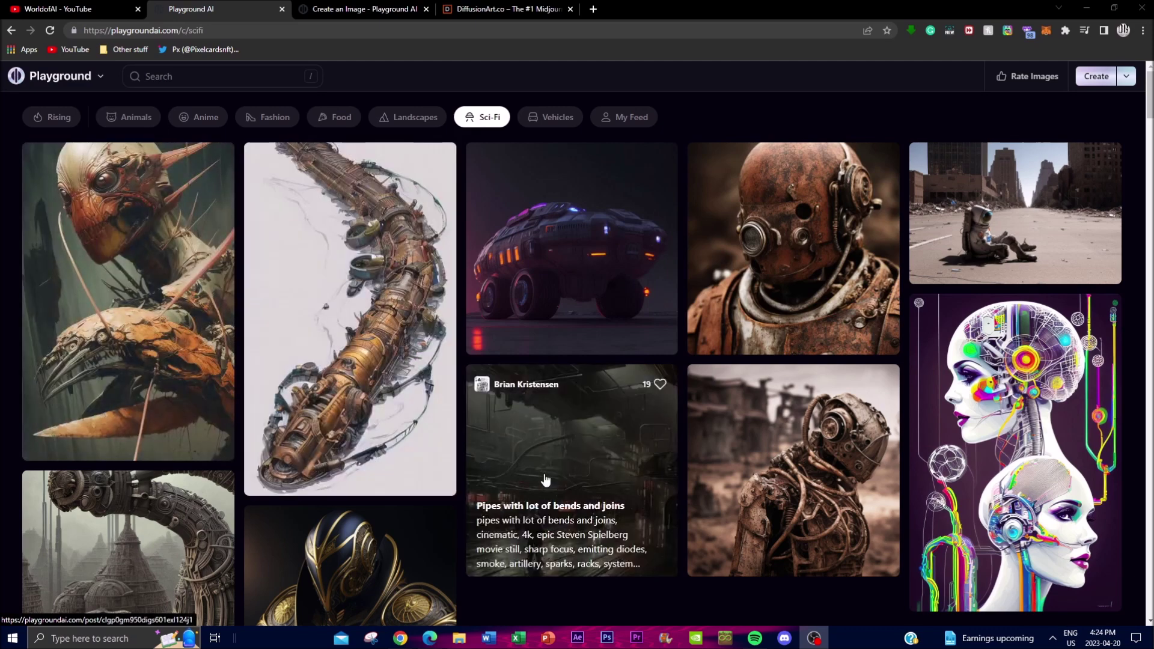
pyautogui.moveTo(105, 406)
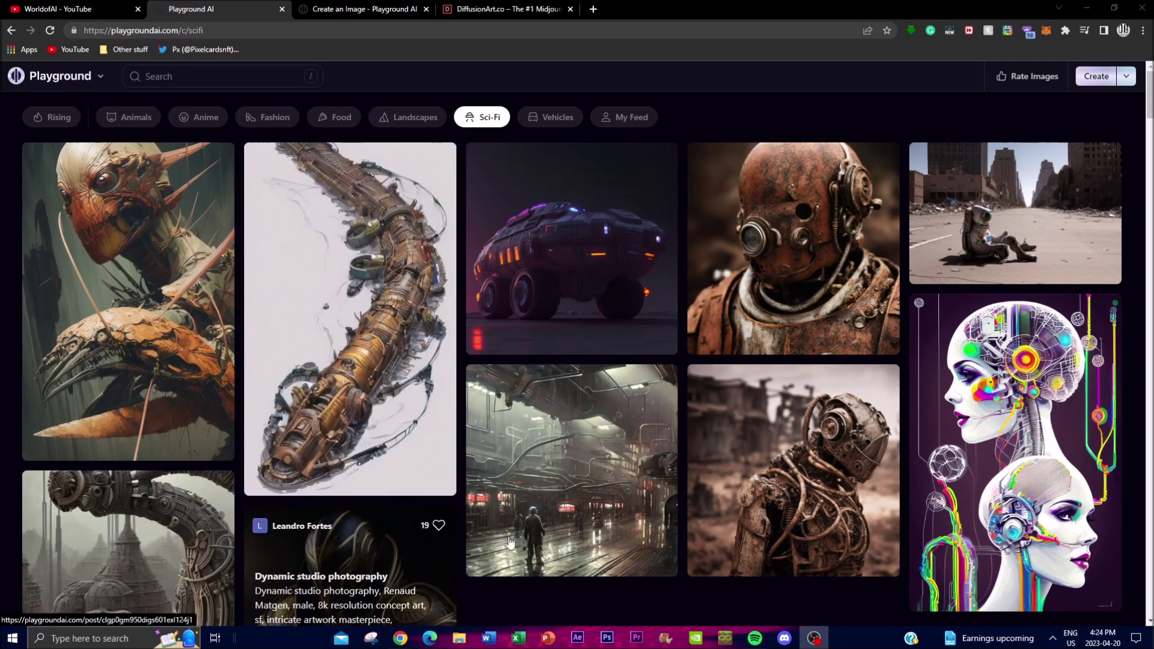
pyautogui.click(360, 9)
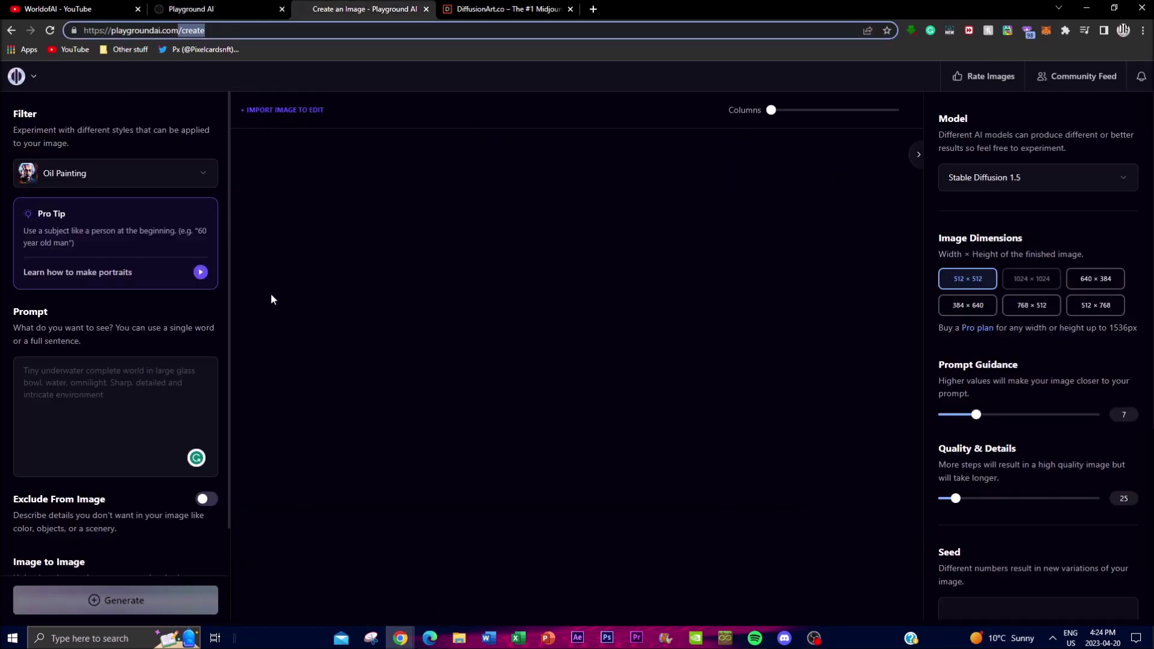
# Return to the Sci-Fi gallery and view the Lushill style post with its steampunk prompt.
pyautogui.scroll(-2, 121, 343)
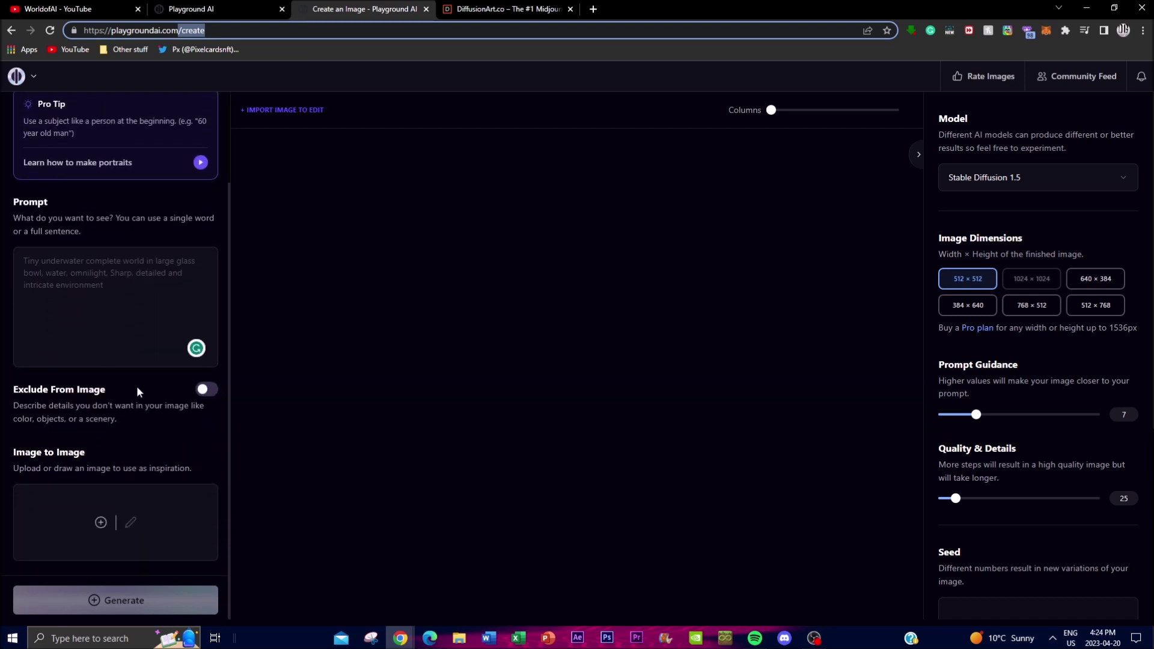
pyautogui.scroll(2, 135, 386)
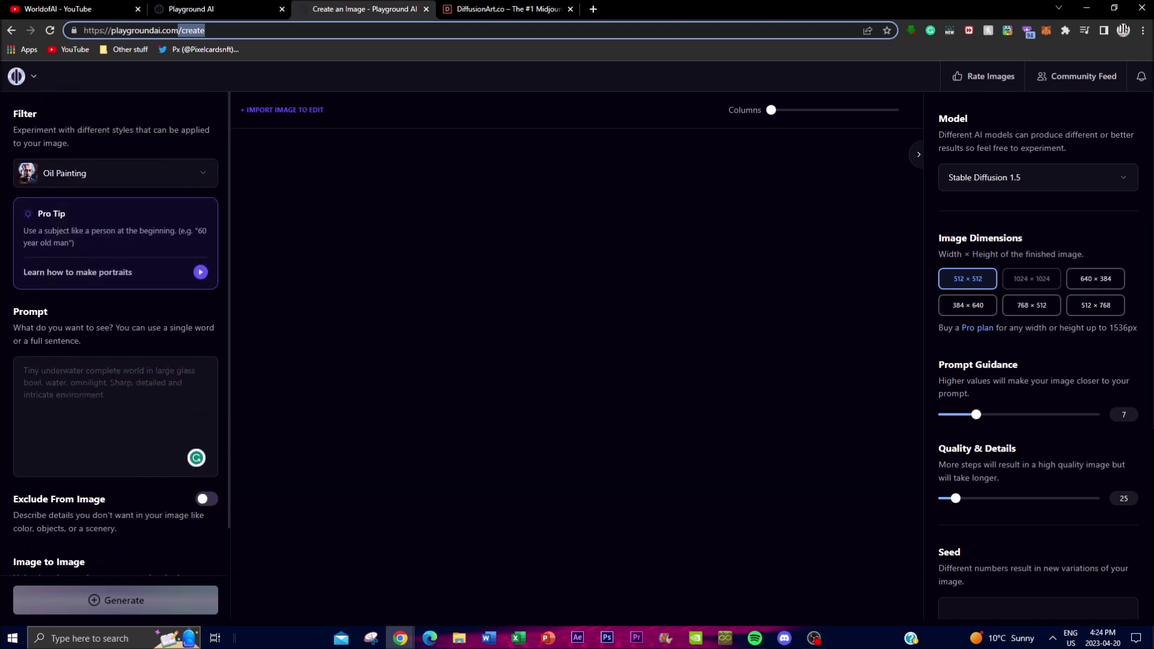
pyautogui.click(213, 9)
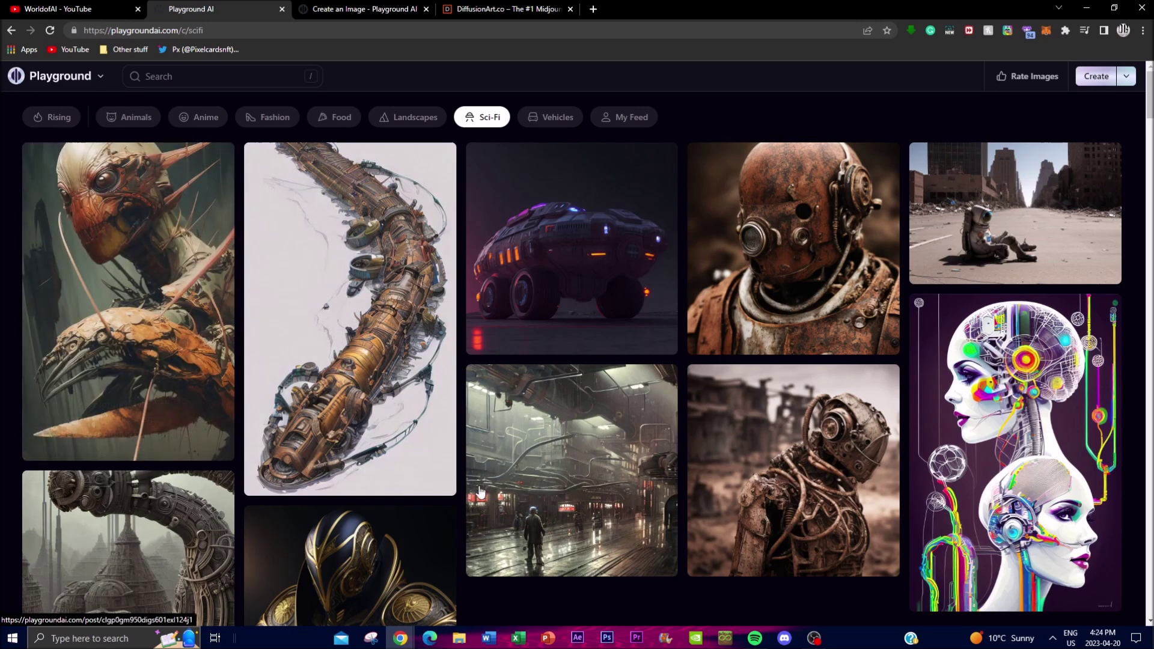
pyautogui.click(439, 426)
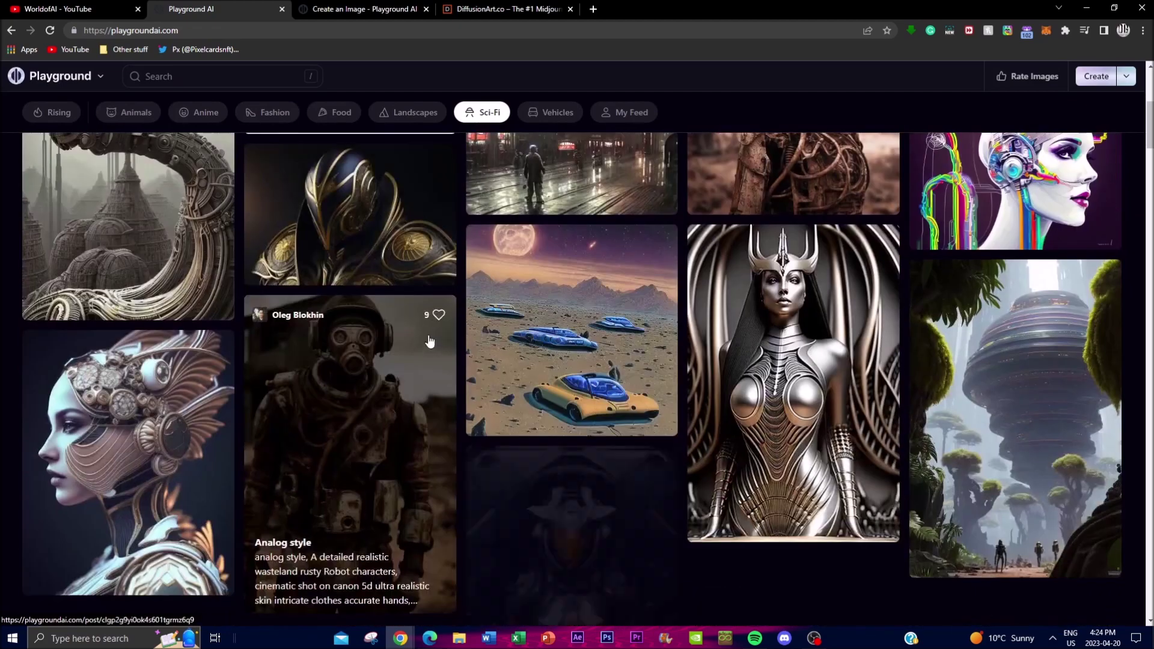
pyautogui.scroll(15, 370, 387)
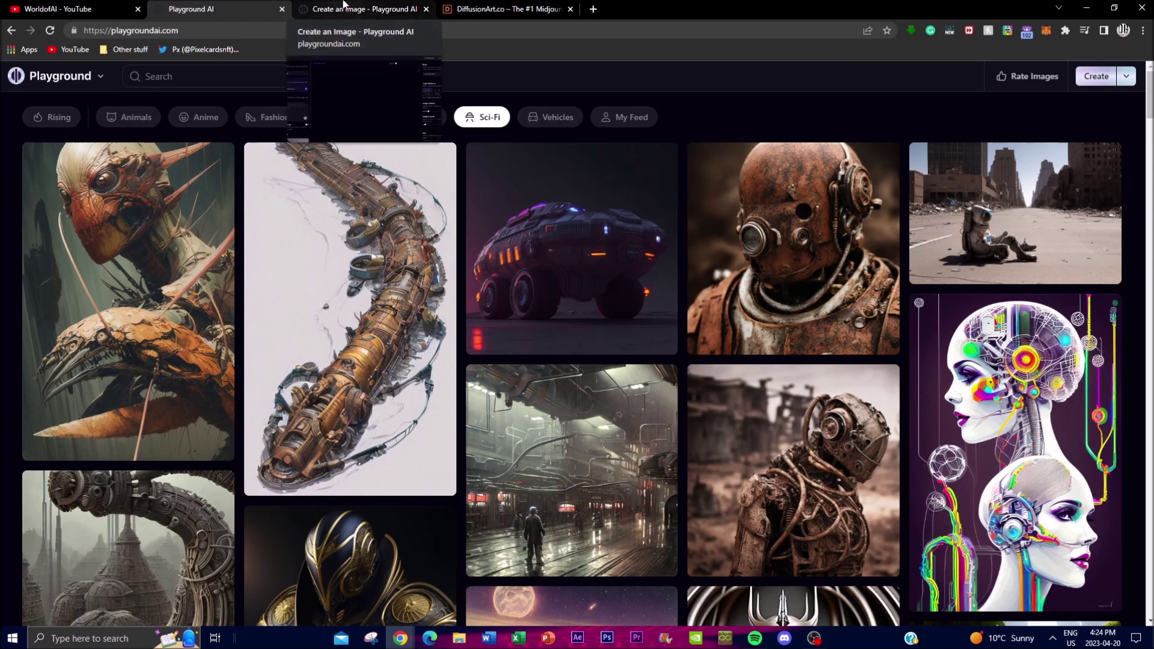
# Back on the Create page, open the Oil Painting filter list showing Cinematic, Wasteland, Royalistic.
pyautogui.click(344, 6)
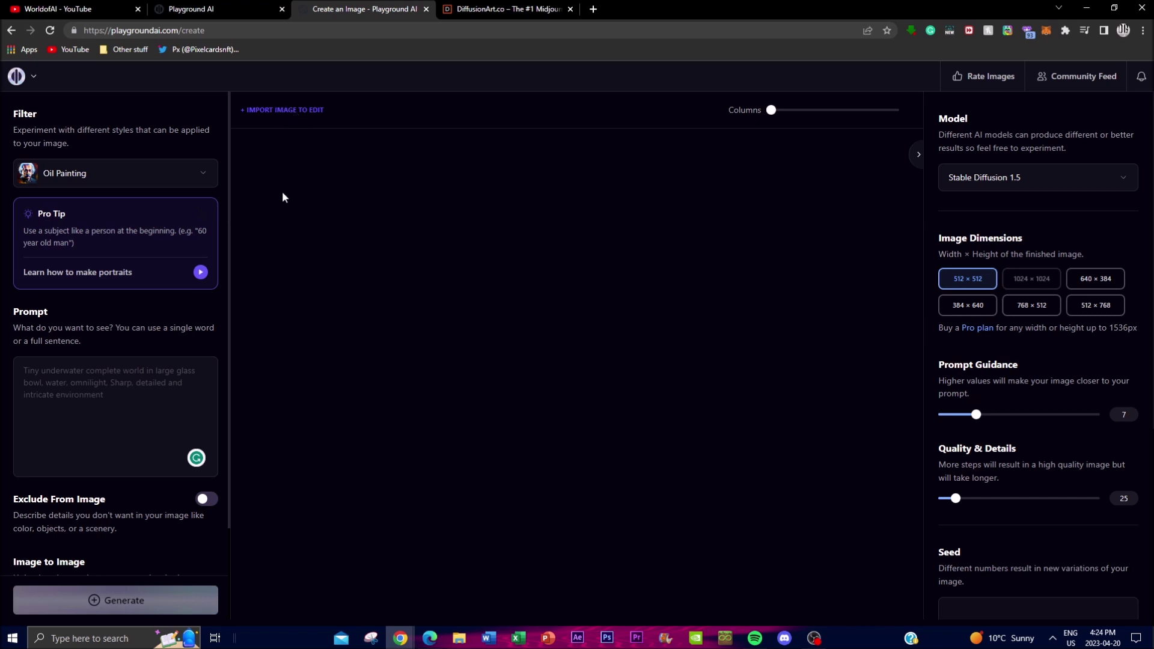
pyautogui.scroll(-2, 219, 331)
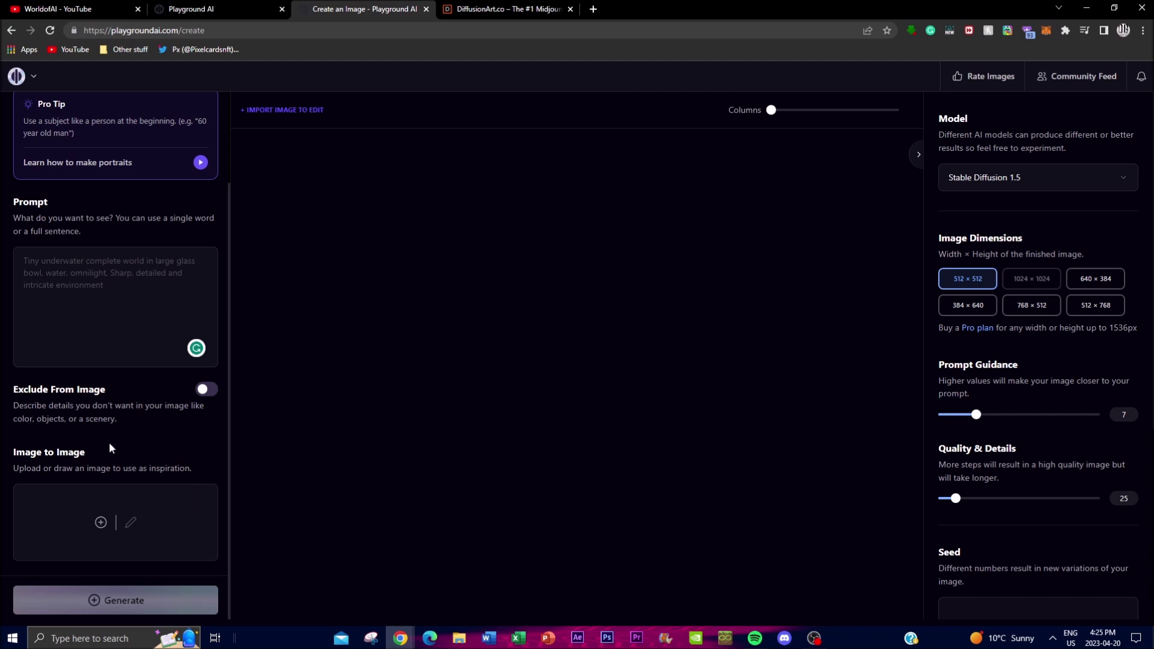
pyautogui.scroll(2, 123, 473)
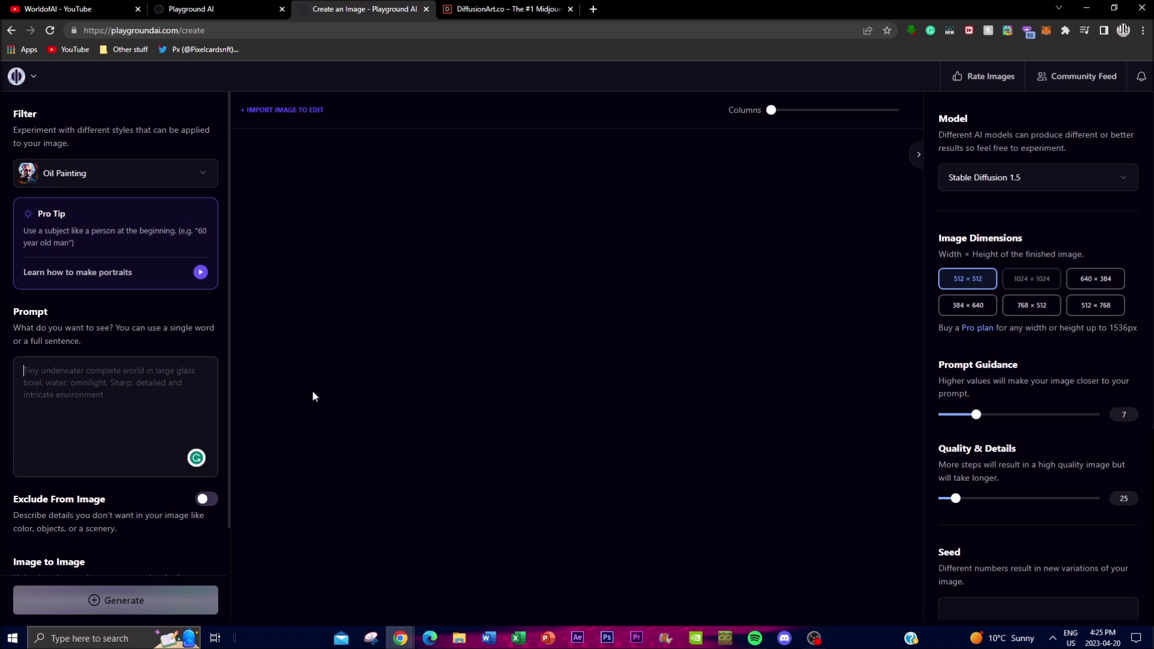
pyautogui.click(104, 172)
pyautogui.scroll(-10, 360, 390)
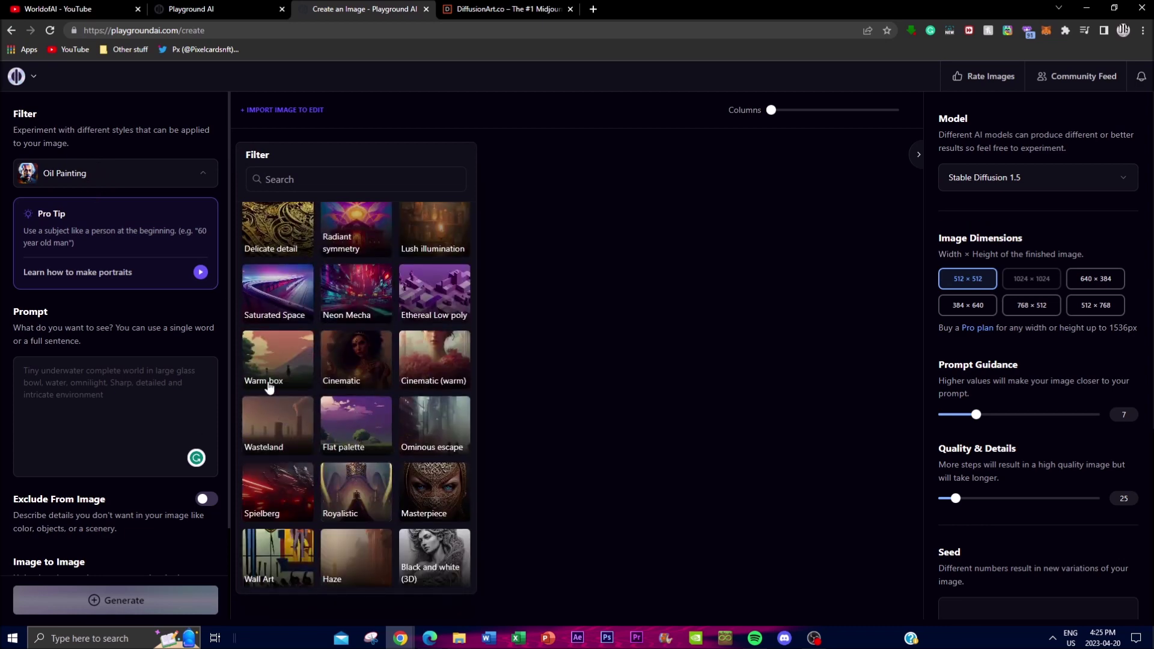
# Replace the Oil Painting filter with the None tile from the filter gallery.
pyautogui.scroll(5, 426, 424)
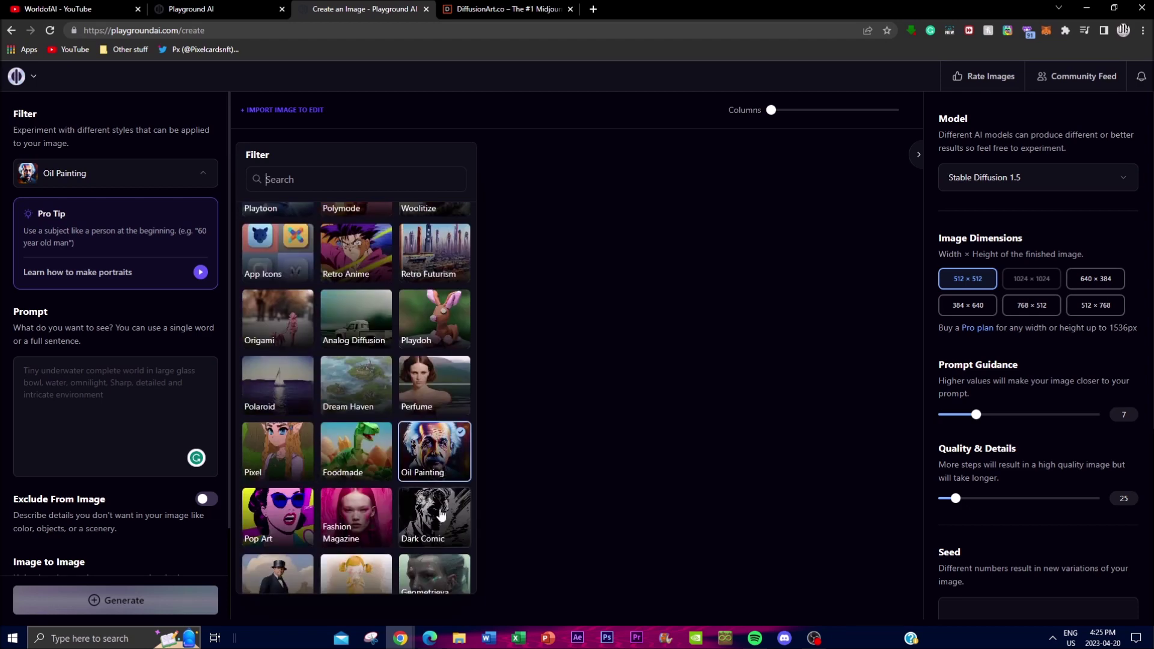
pyautogui.scroll(3, 469, 512)
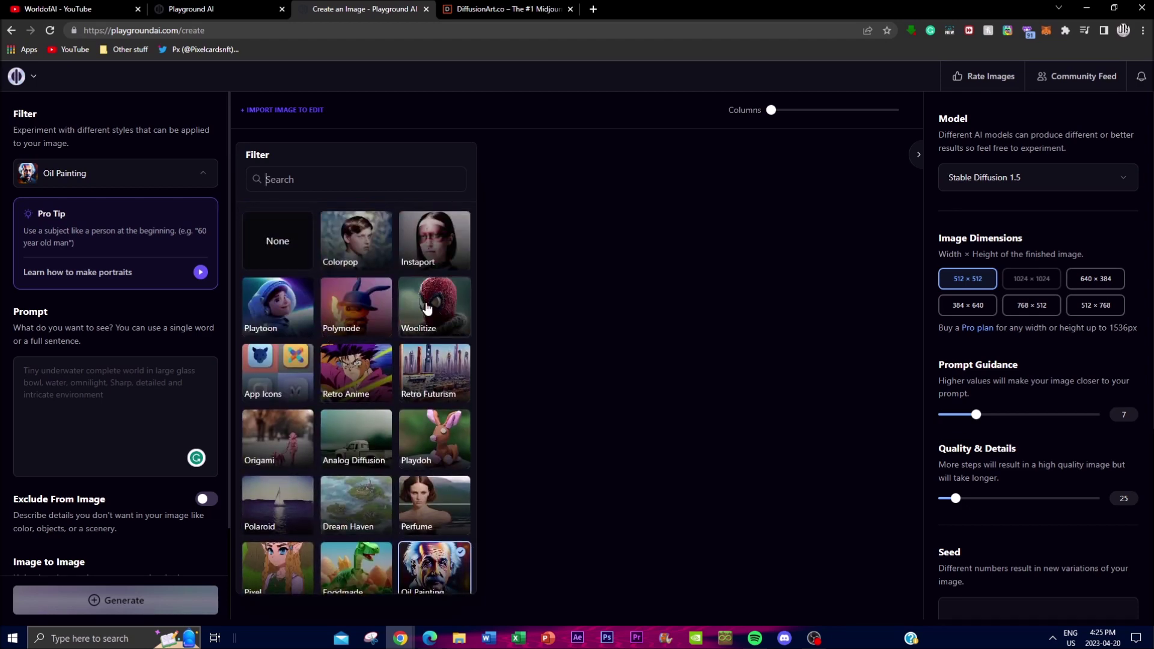
pyautogui.click(744, 331)
pyautogui.click(174, 171)
pyautogui.click(275, 238)
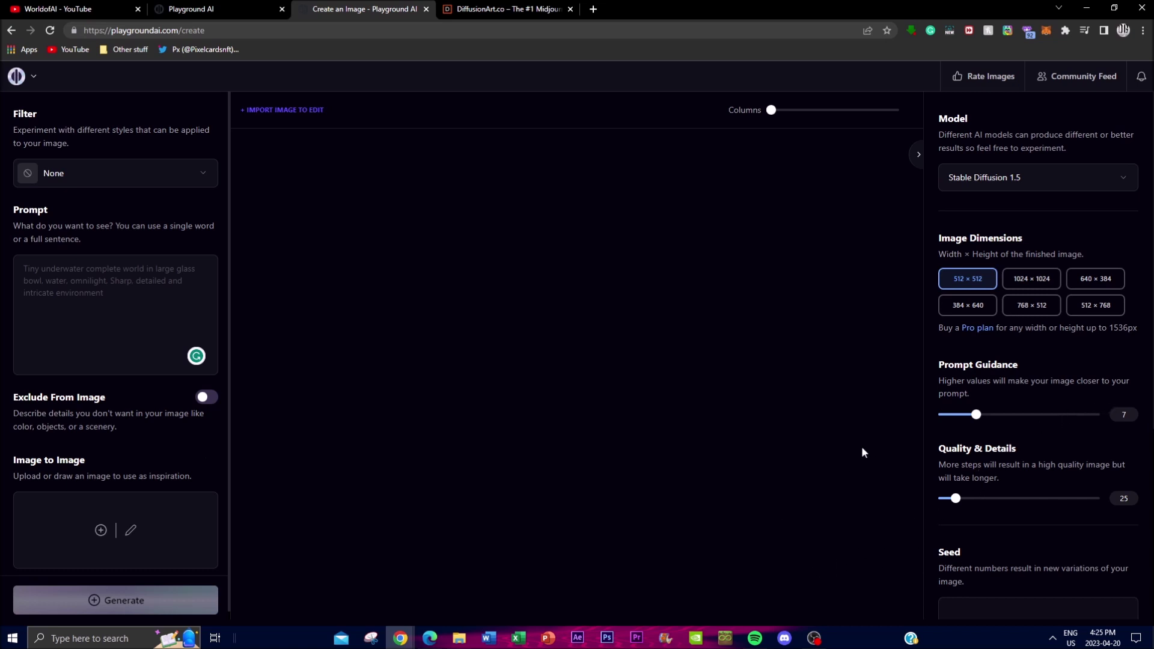
# Scroll through the generation settings, then switch to the DiffusionArt.co tab.
pyautogui.scroll(-5, 1010, 547)
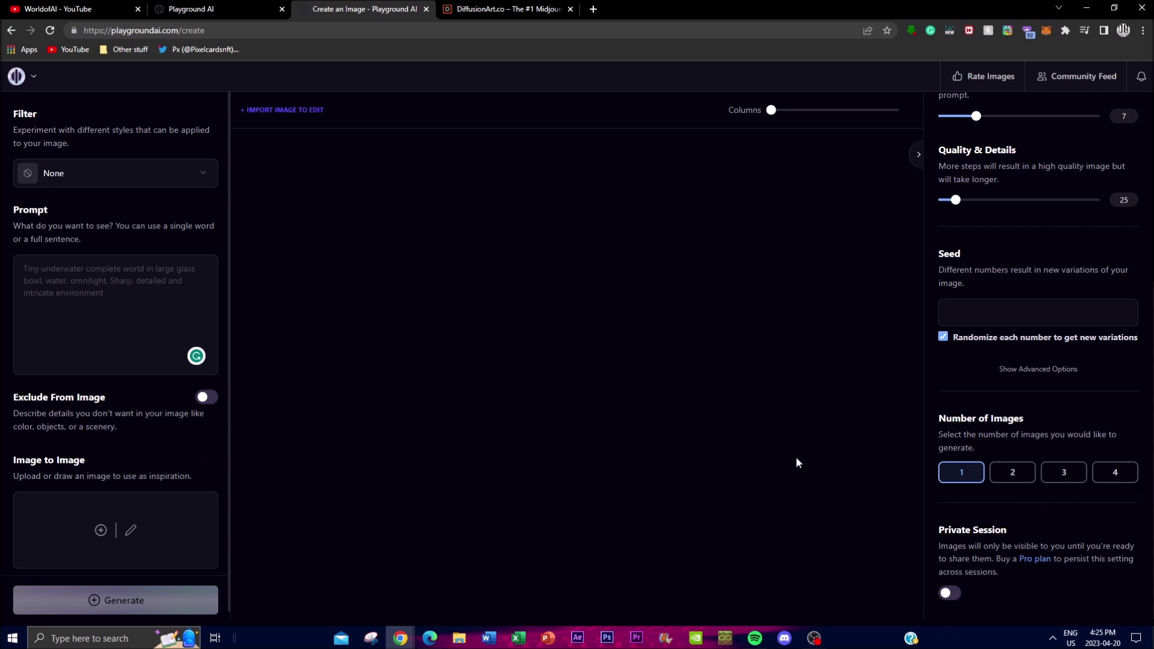
pyautogui.scroll(5, 988, 373)
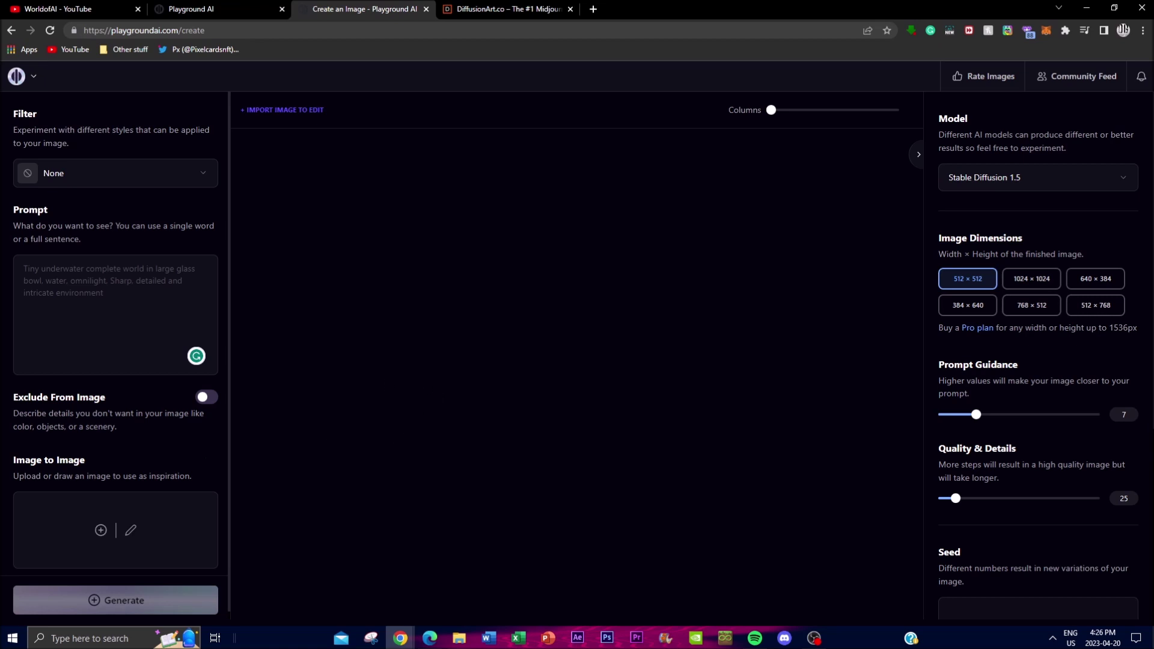
pyautogui.hotkey('ctrl', 'Tab')
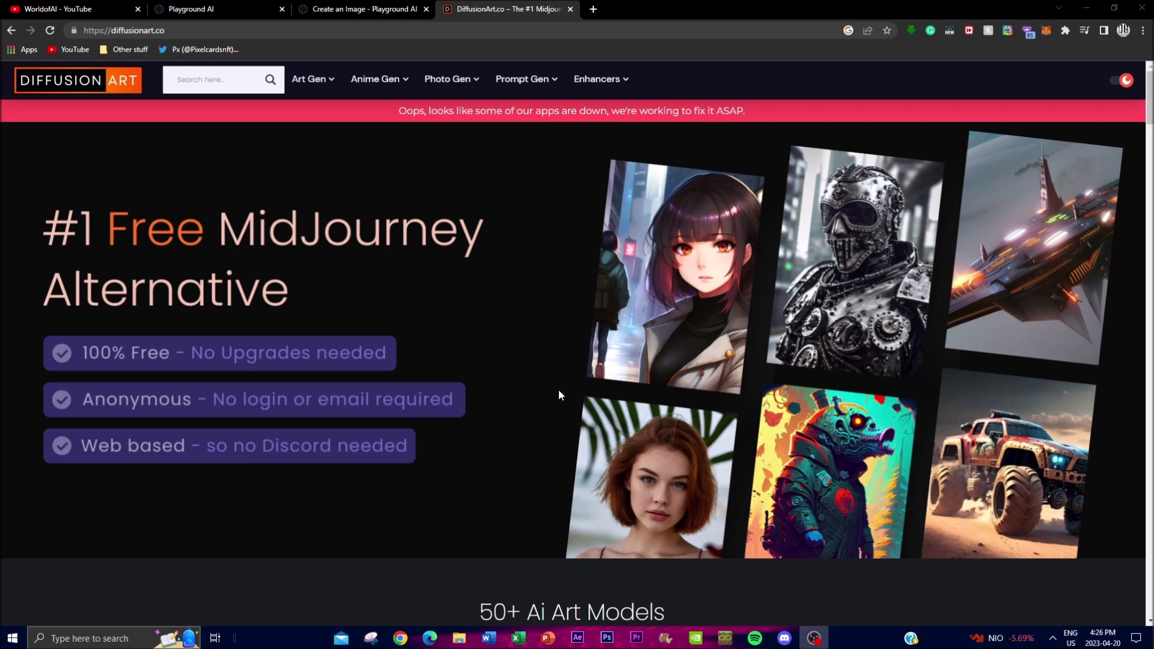
# Scroll the DiffusionArt homepage past the 50+ Ai Art Models section.
pyautogui.scroll(-3, 558, 389)
pyautogui.scroll(3, 544, 389)
pyautogui.scroll(-6, 575, 316)
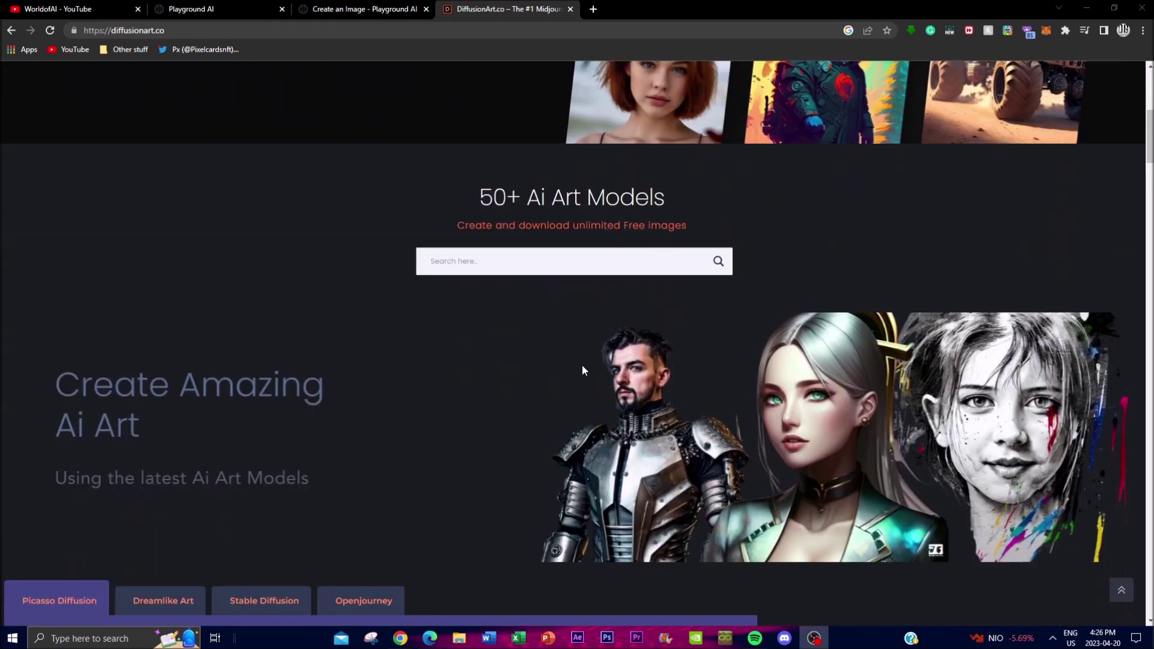
pyautogui.scroll(-8, 584, 365)
pyautogui.scroll(2, 522, 390)
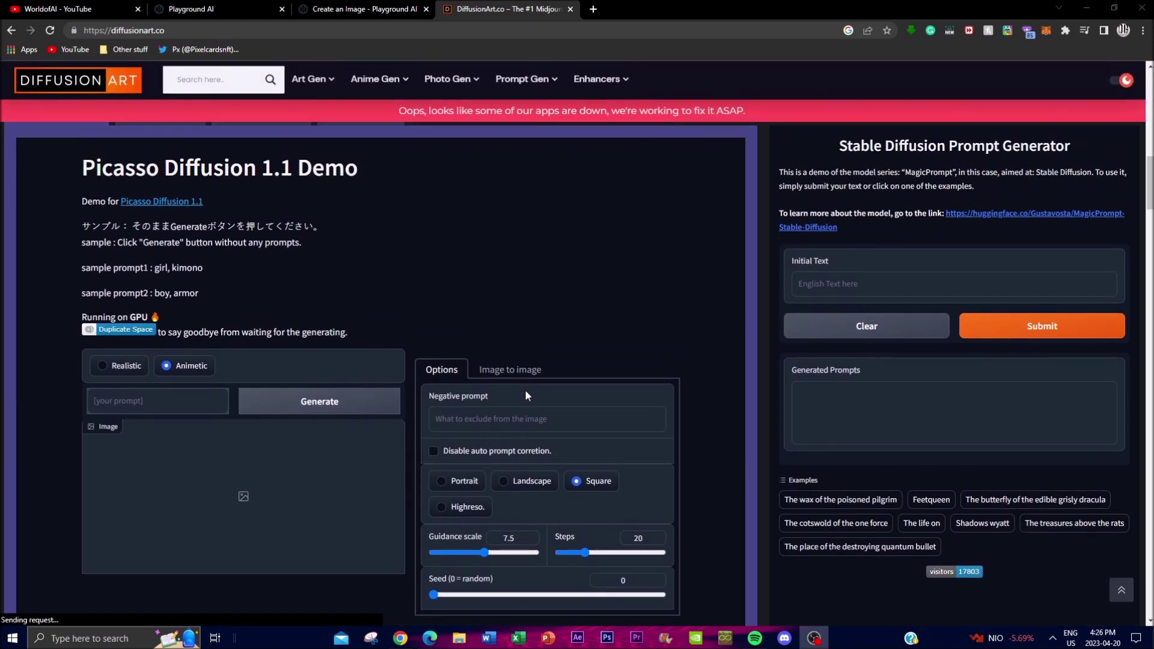
pyautogui.scroll(5, 762, 421)
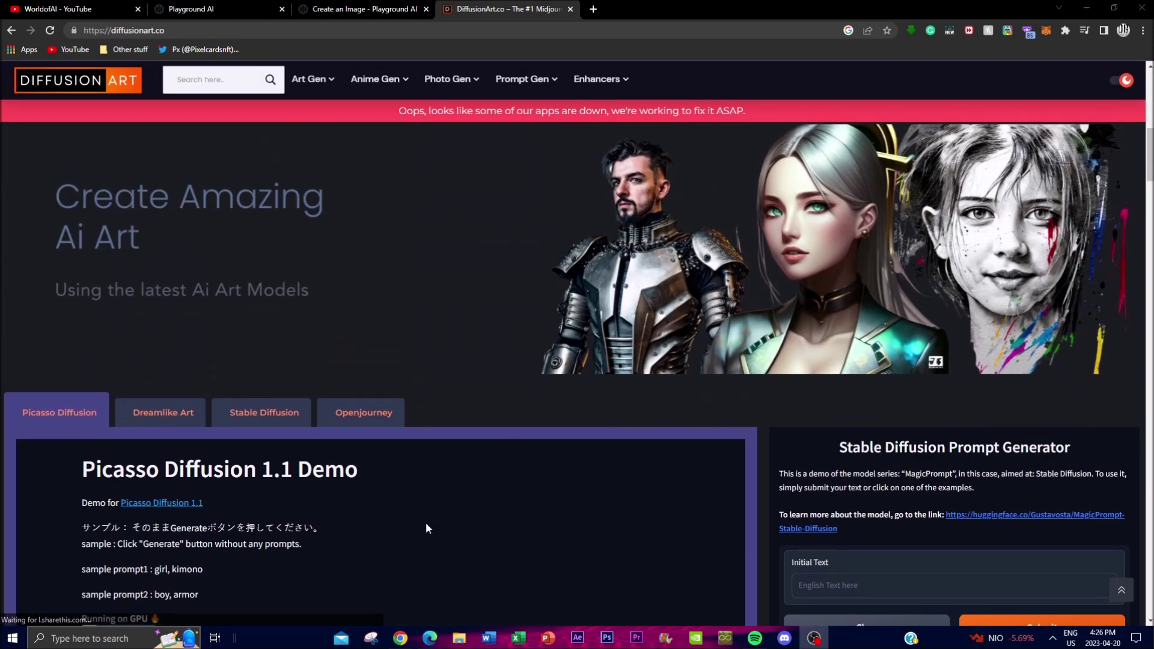
pyautogui.scroll(-6, 427, 528)
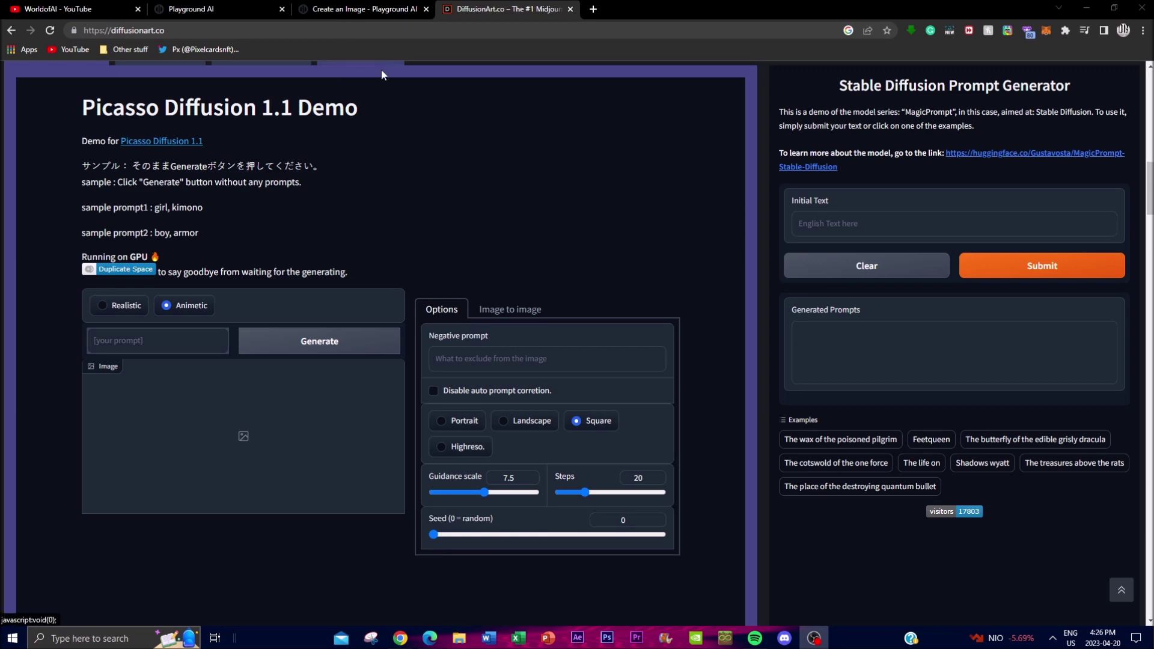
# Glance at the Playground AI tab, then return and scroll to the Picasso Diffusion 1.1 demo.
pyautogui.click(395, 9)
pyautogui.click(502, 5)
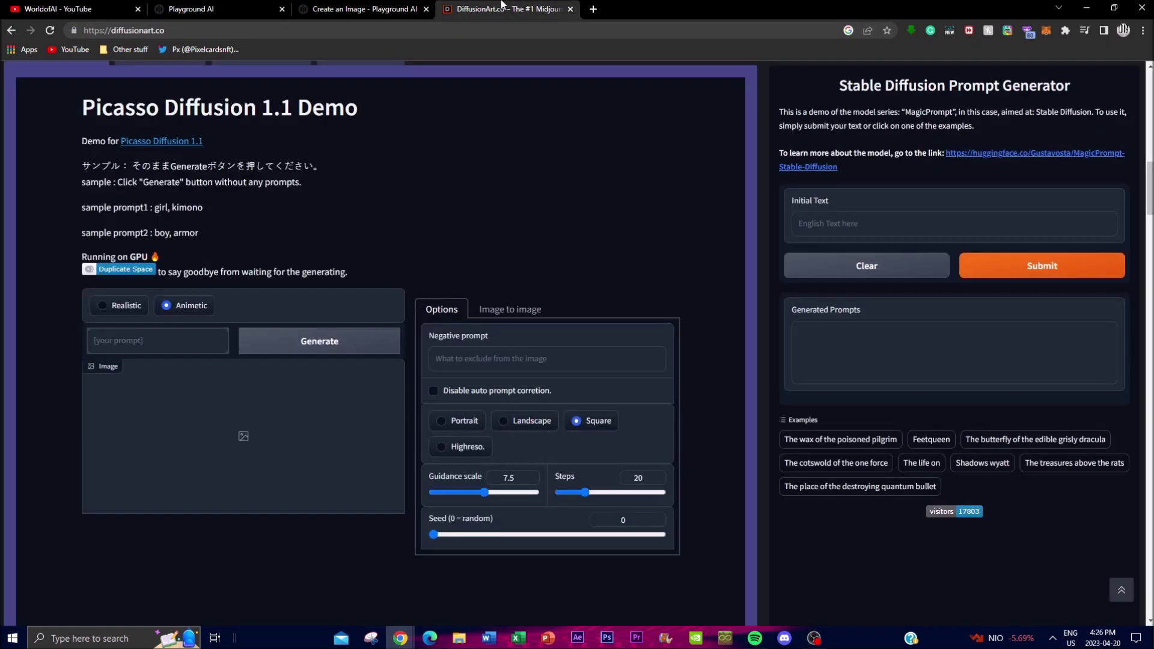
pyautogui.scroll(-7, 424, 471)
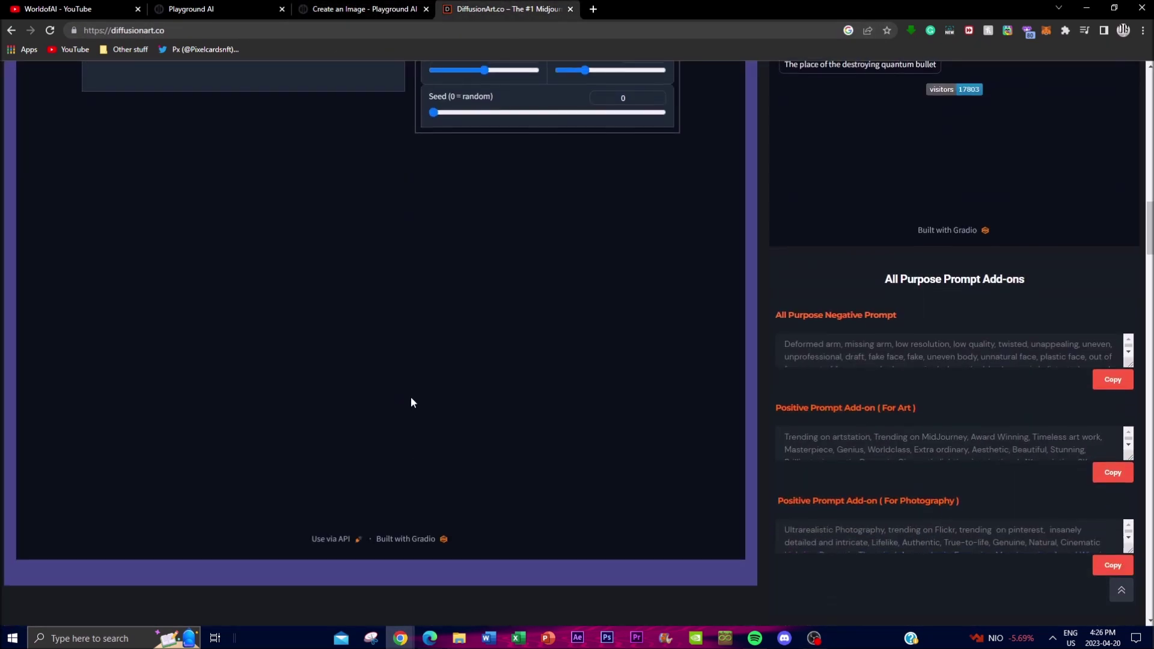
pyautogui.scroll(-15, 412, 402)
pyautogui.scroll(6, 474, 425)
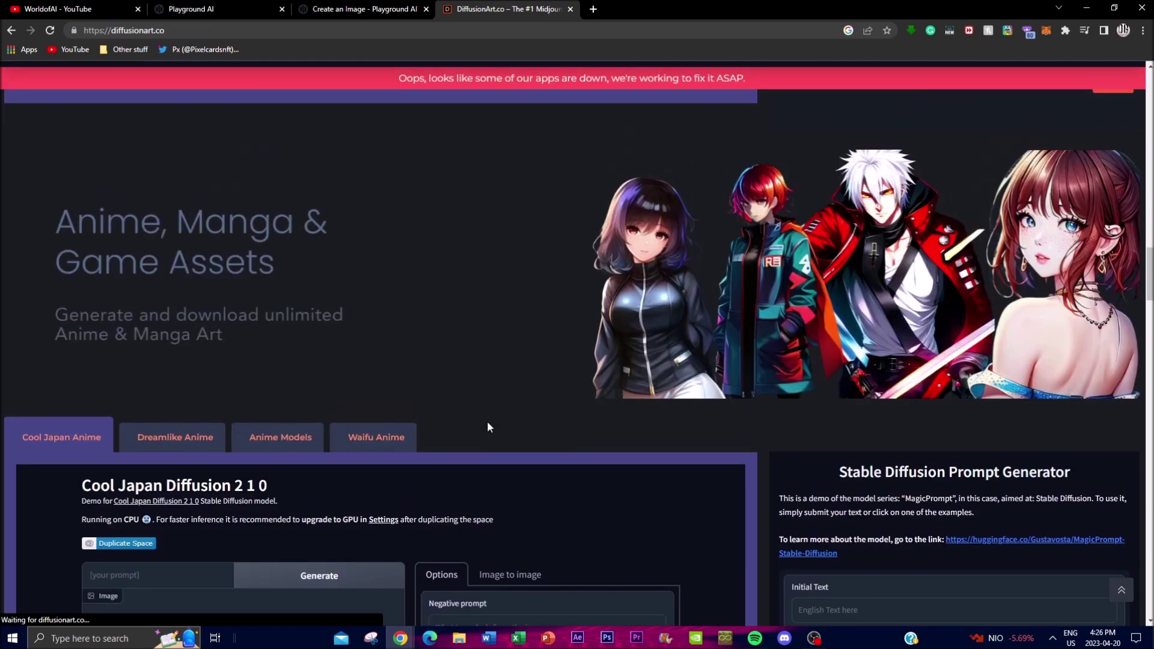
pyautogui.scroll(1, 487, 425)
pyautogui.scroll(-8, 486, 417)
pyautogui.scroll(15, 492, 410)
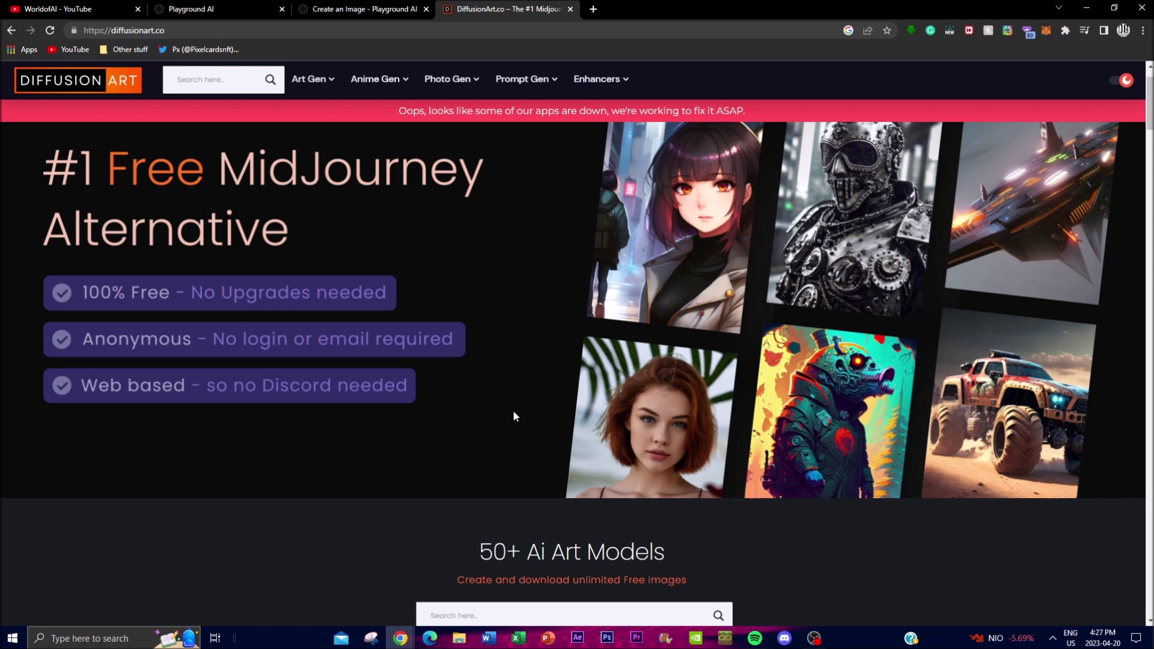
pyautogui.scroll(-10, 514, 409)
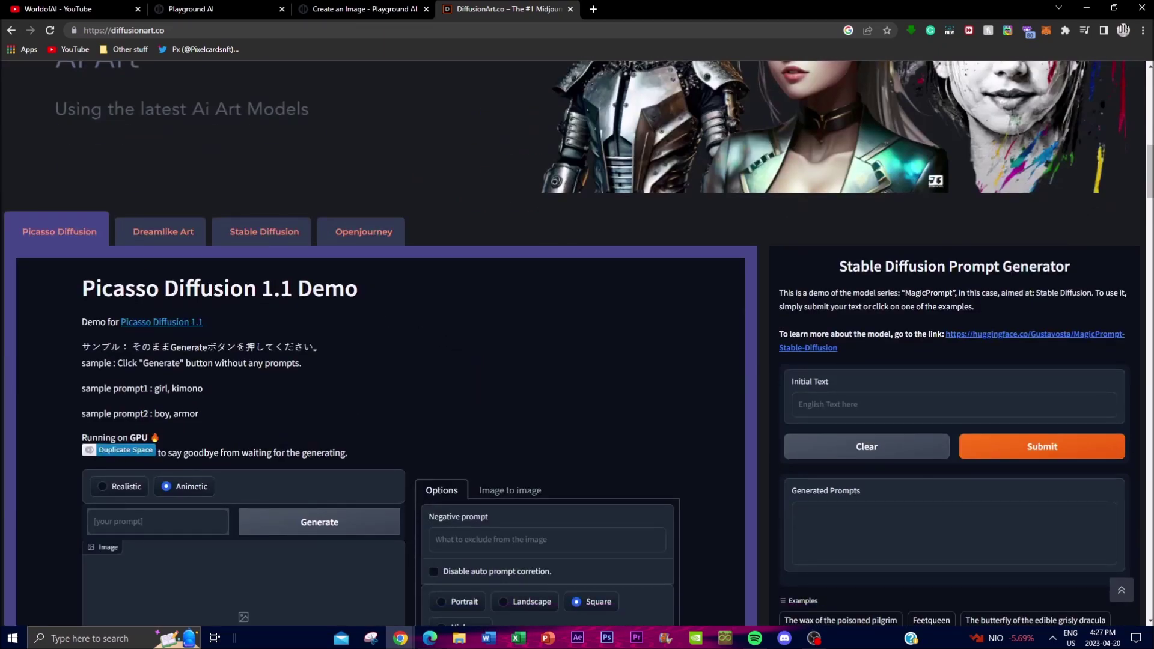
# Put the cursor in the empty Picasso Diffusion [your prompt] field.
pyautogui.scroll(10, 459, 472)
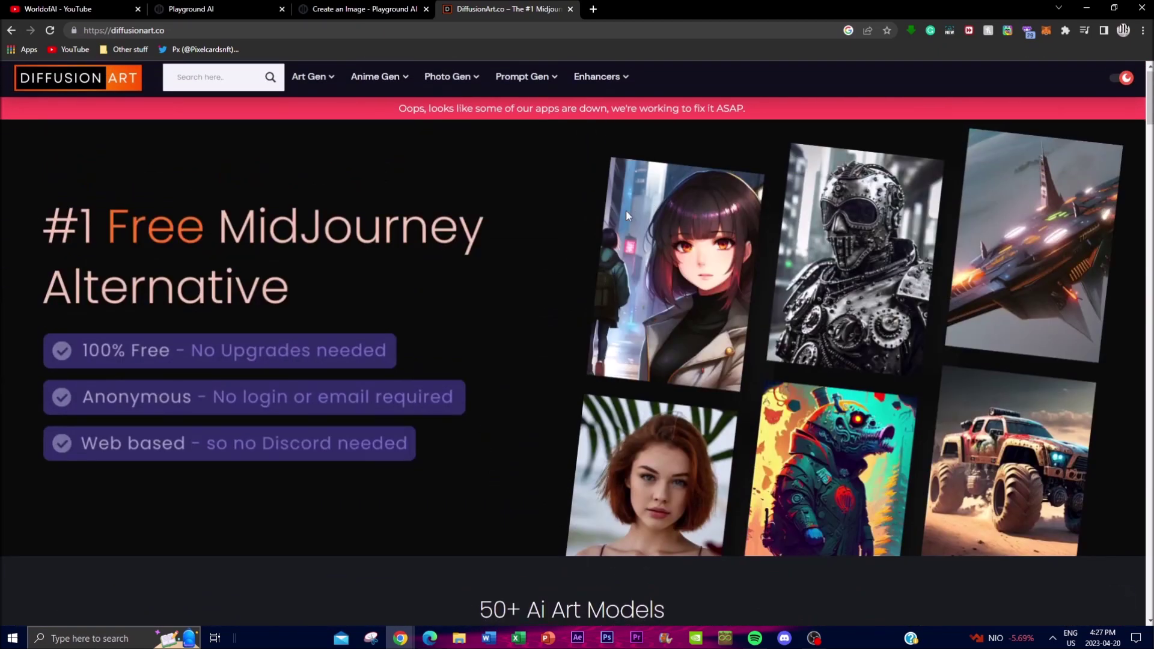
pyautogui.scroll(-7, 470, 215)
pyautogui.scroll(-8, 470, 215)
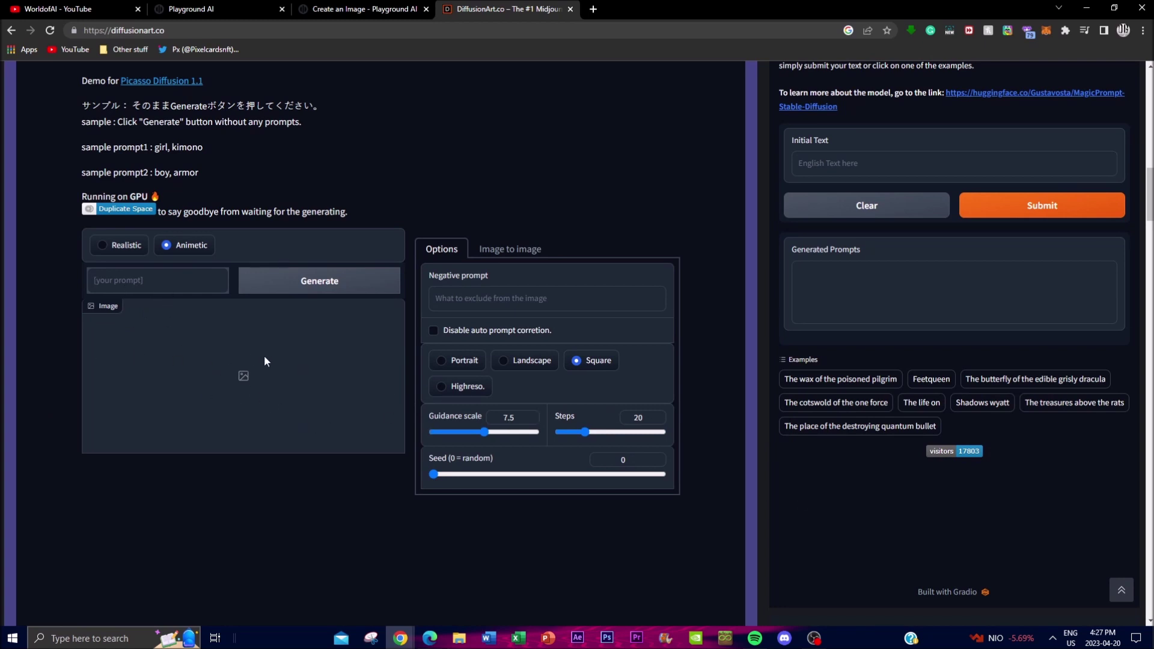
pyautogui.click(150, 280)
# Scroll down through the Anime and Photorealistic model sections.
pyautogui.scroll(1, 472, 378)
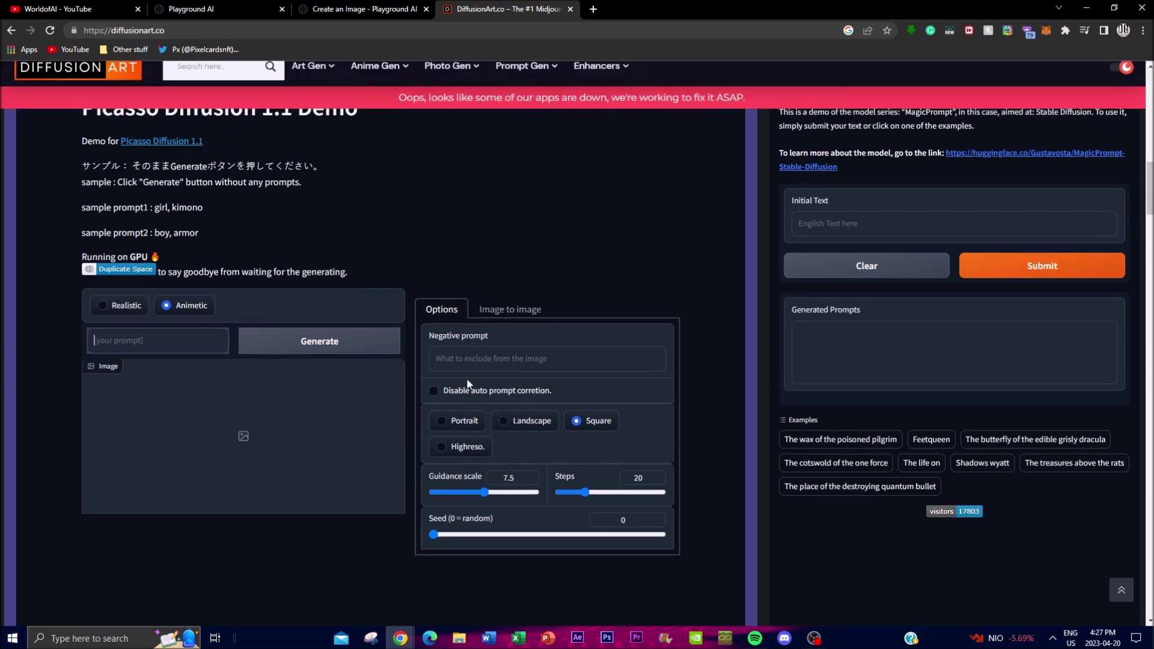
pyautogui.scroll(5, 471, 379)
pyautogui.scroll(-2, 746, 493)
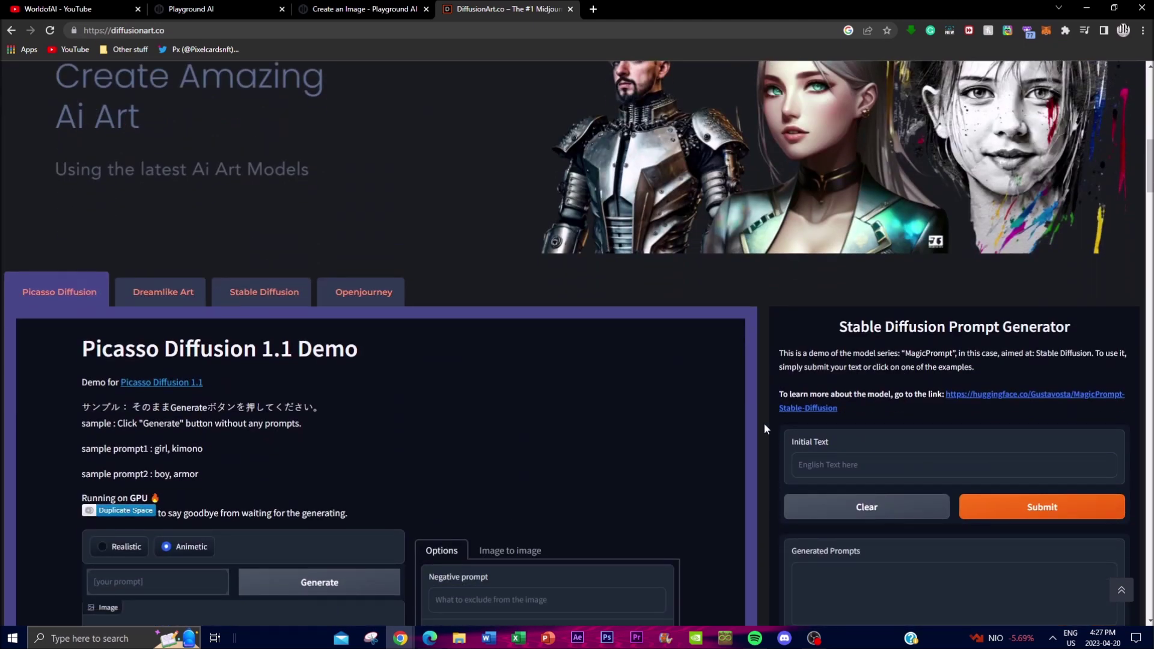
pyautogui.scroll(-15, 478, 399)
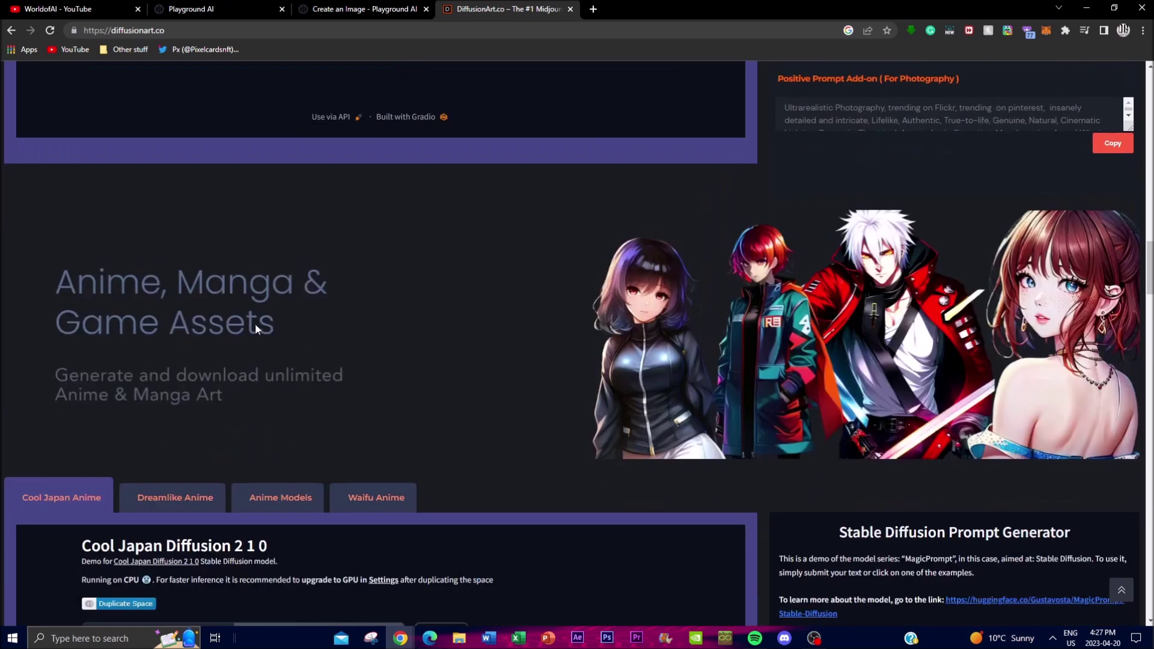
pyautogui.scroll(-2, 276, 339)
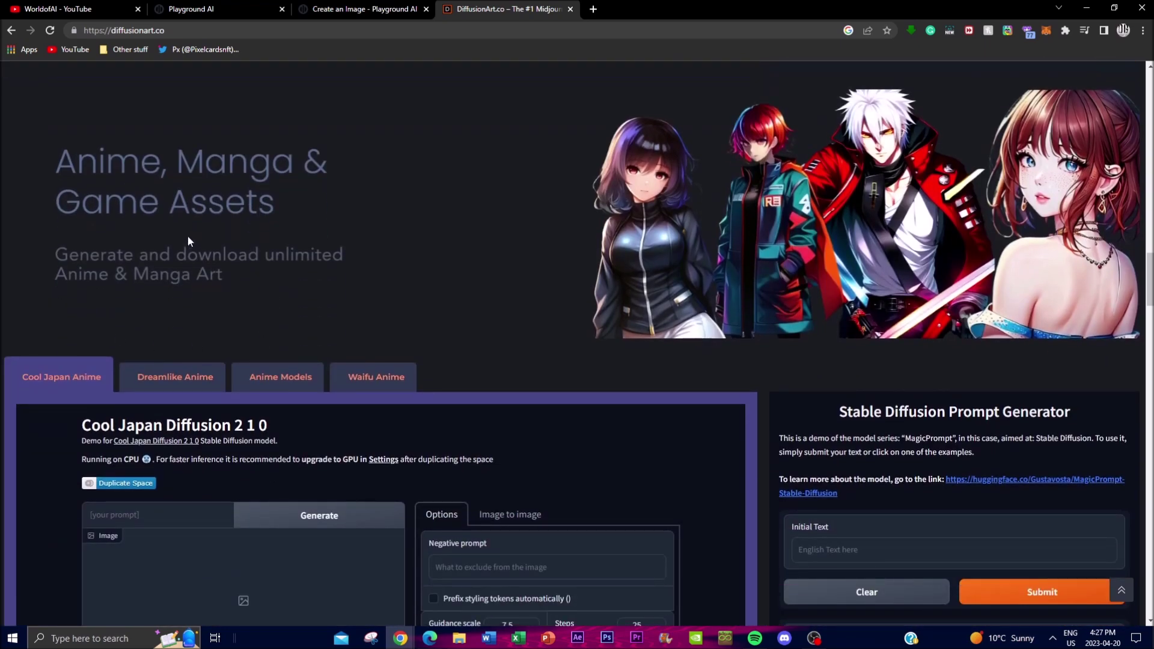
pyautogui.scroll(-12, 233, 262)
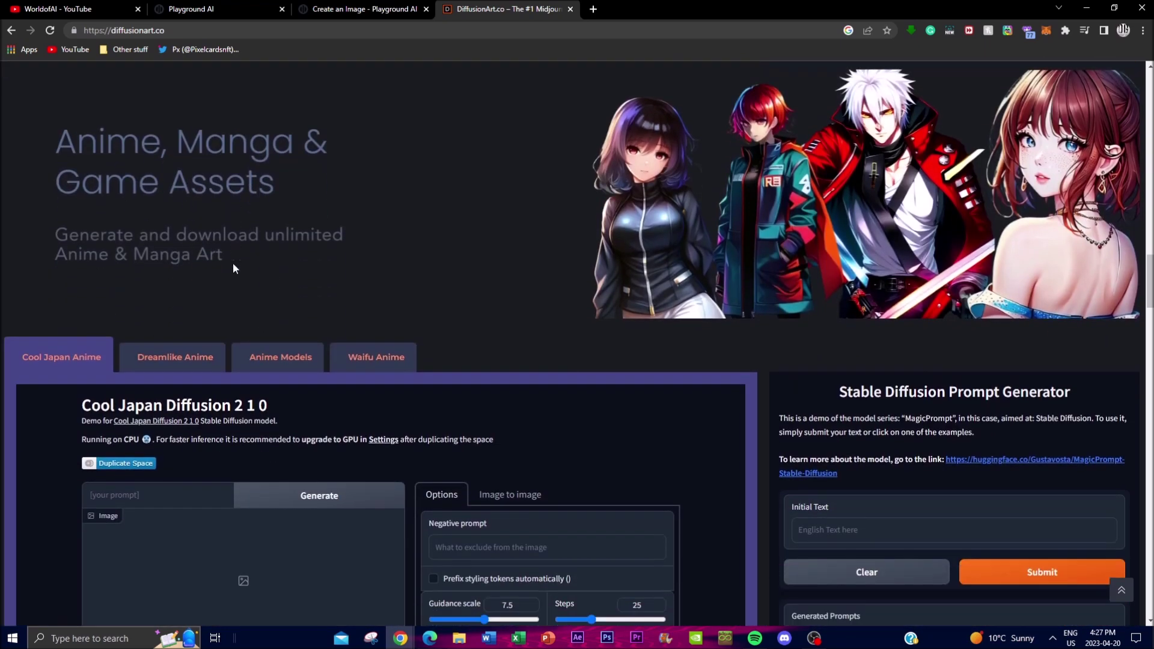
pyautogui.scroll(-6, 540, 432)
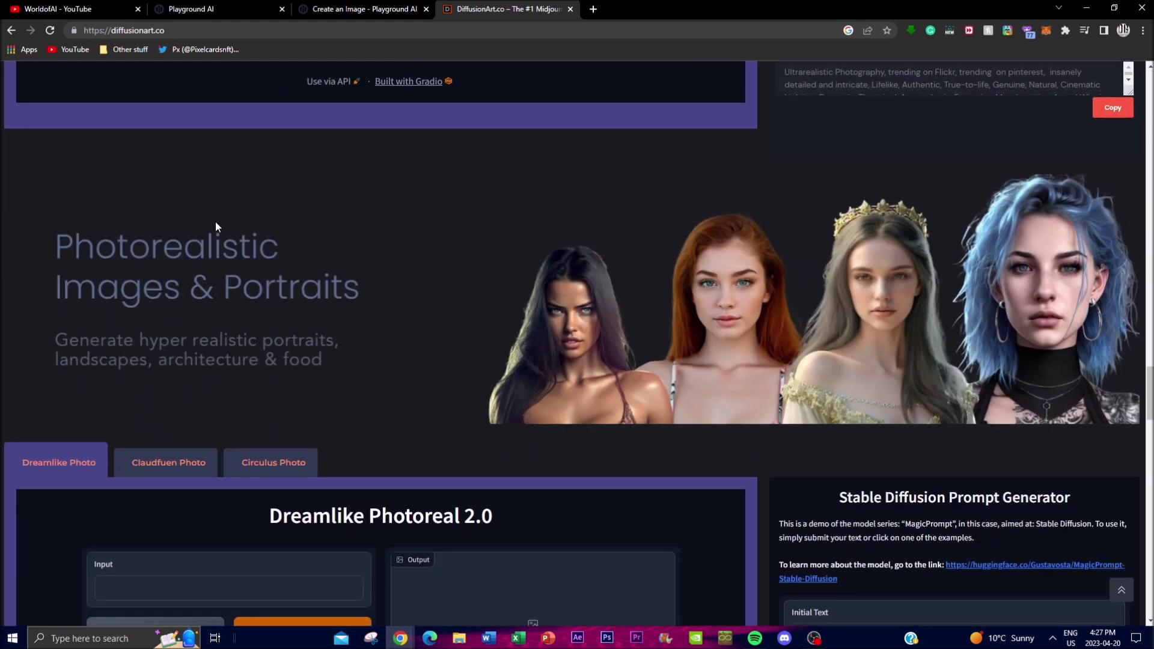
pyautogui.scroll(-15, 180, 432)
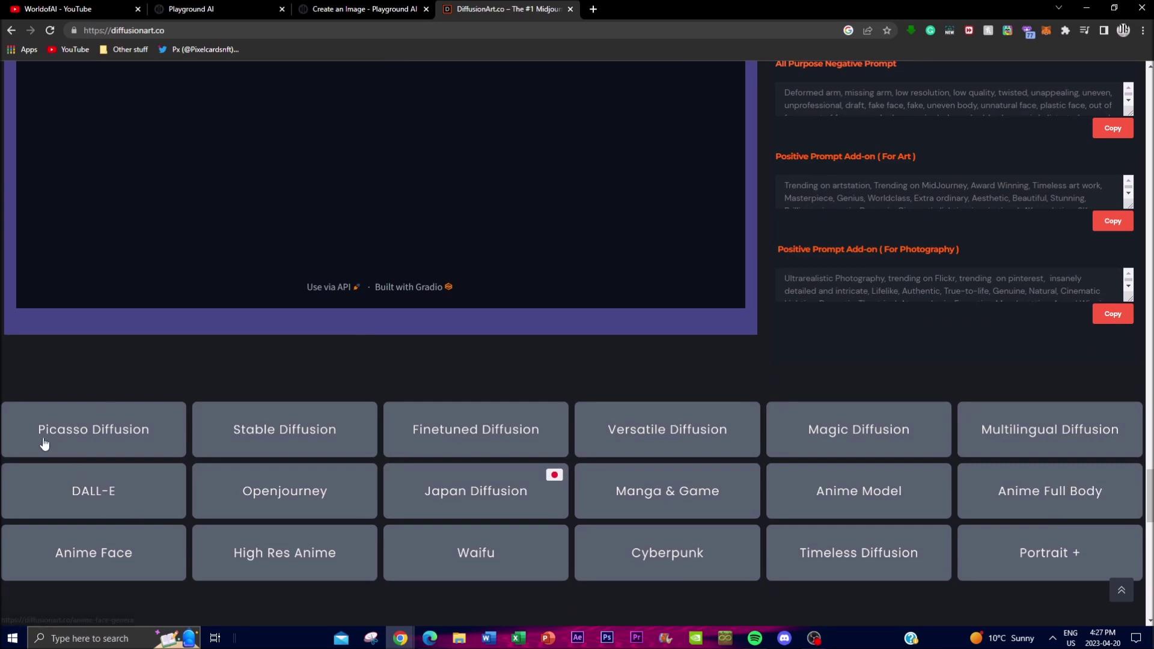
pyautogui.scroll(-3, 643, 513)
# Review the model button list, then return to the 'Create an Image - Playground AI' tab.
pyautogui.scroll(18, 576, 532)
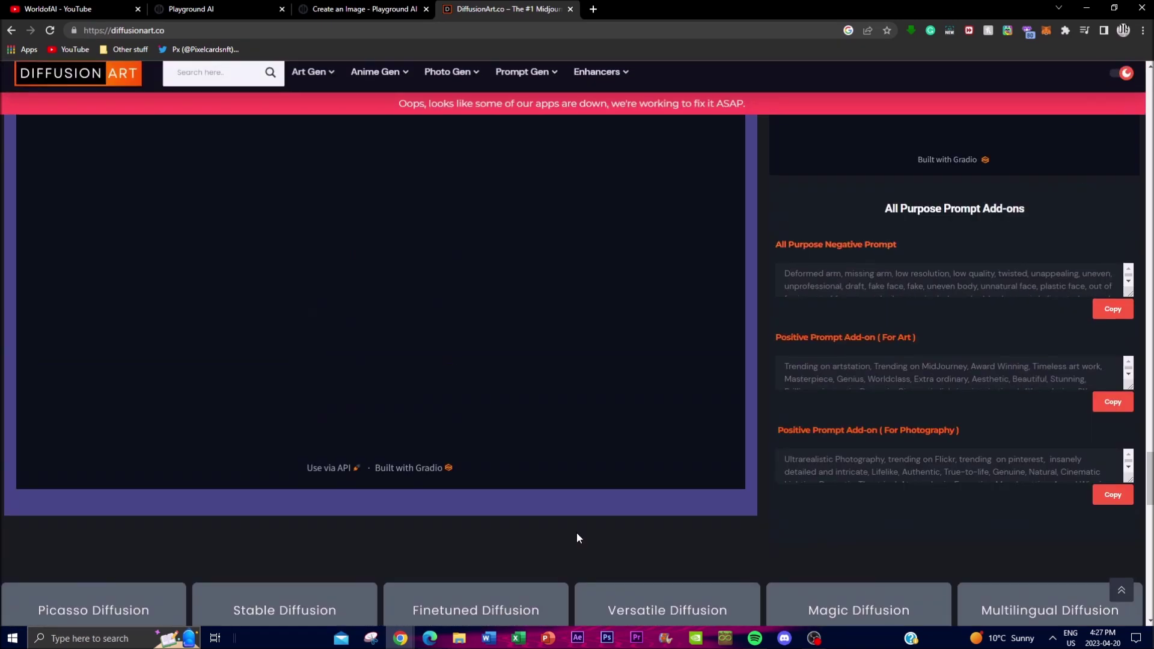
pyautogui.scroll(15, 575, 533)
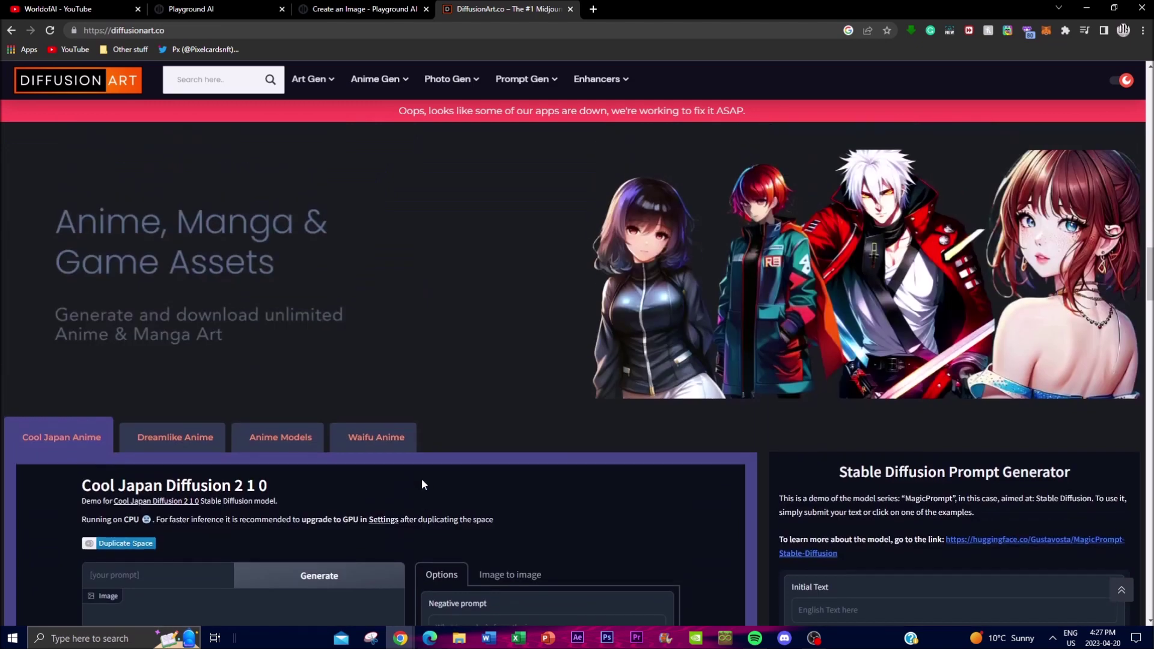
pyautogui.scroll(-5, 258, 396)
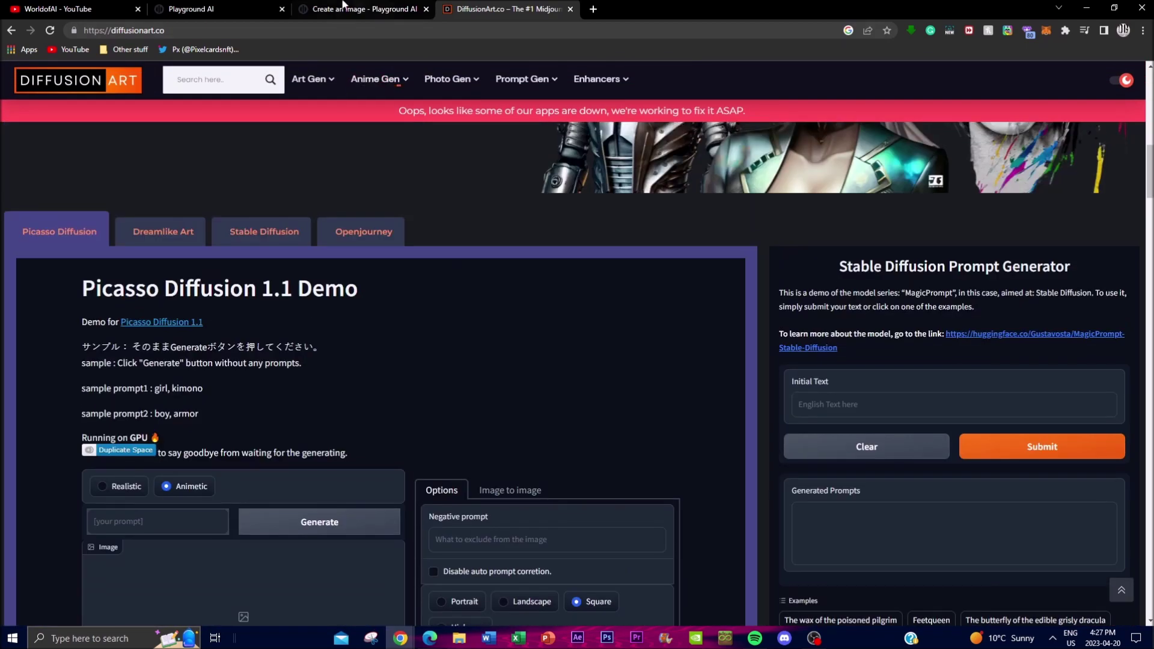
pyautogui.click(367, 9)
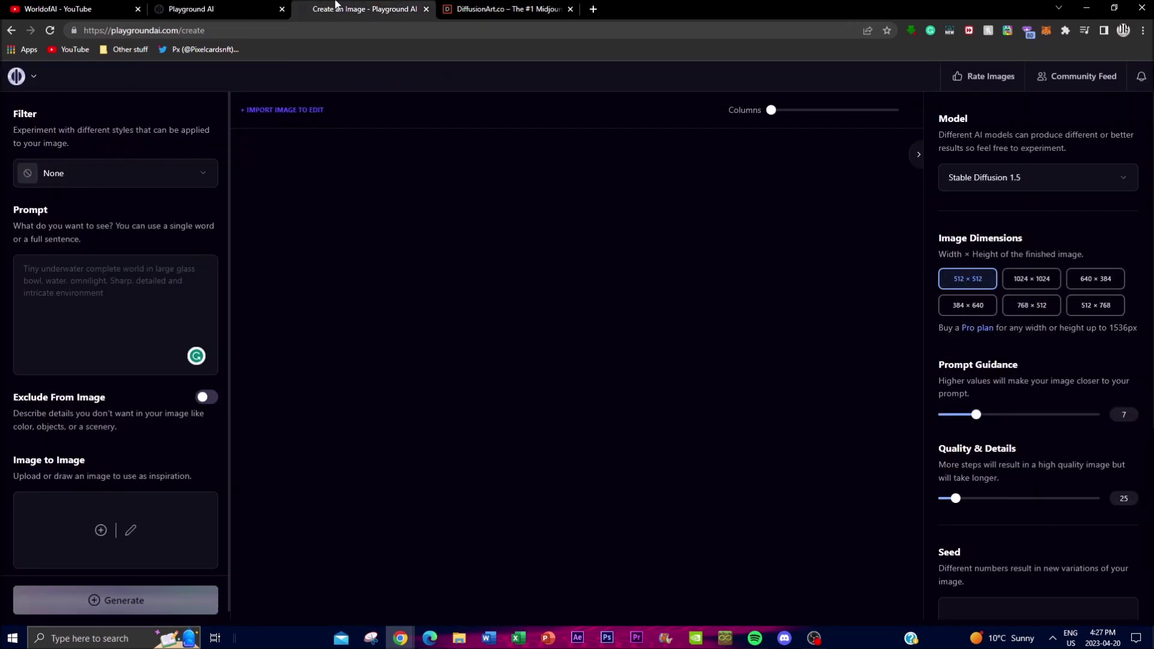
# View Playground AI's Sci-Fi image feed, then switch to the World of AI YouTube channel.
pyautogui.click(198, 8)
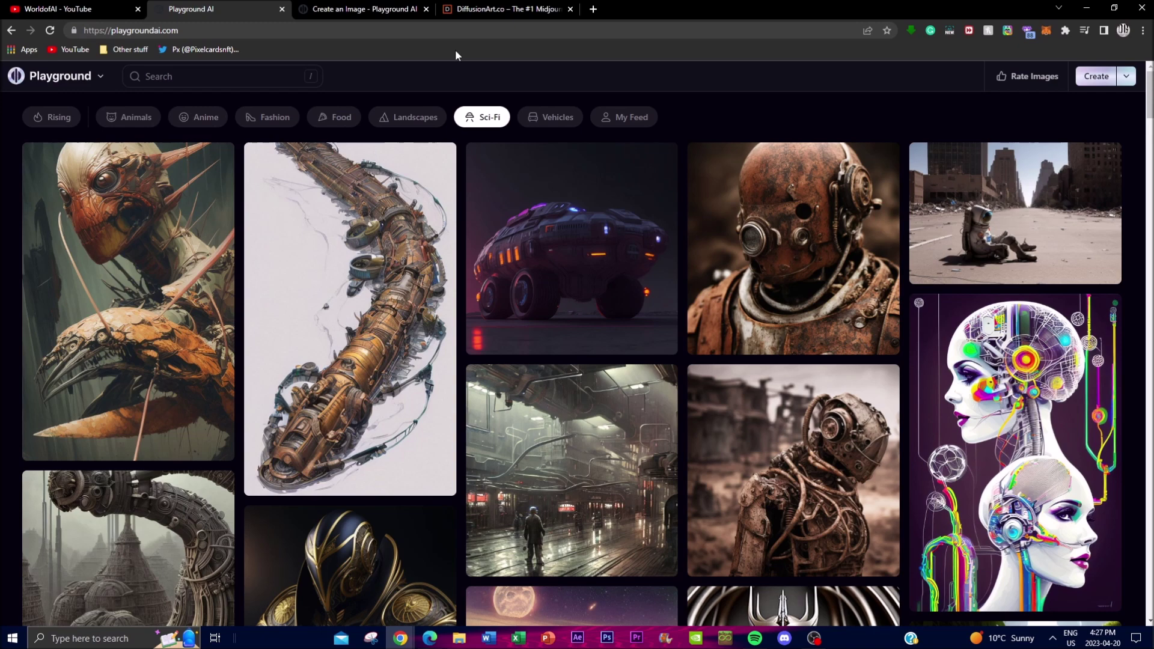
pyautogui.click(78, 9)
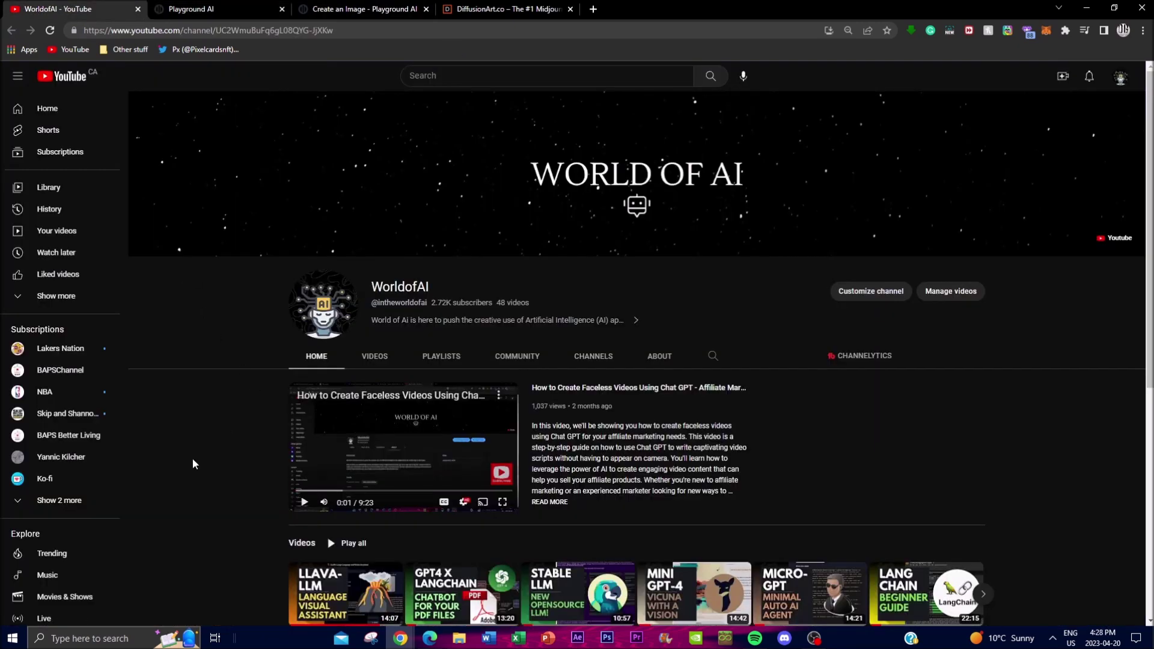